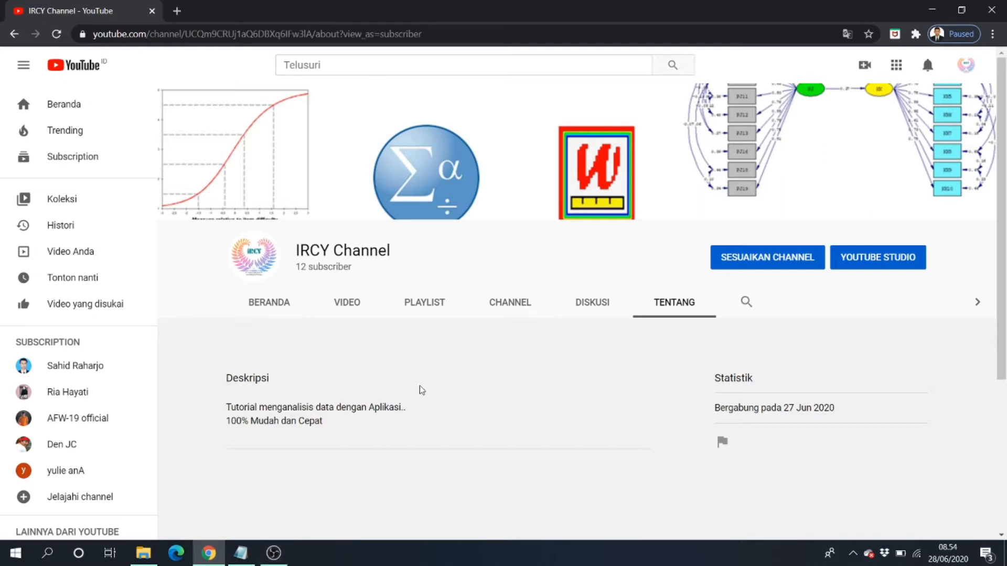
Review the uji homogen notes in Notepad on the homogeneity test's basic concept and decision criteria.
click(241, 553)
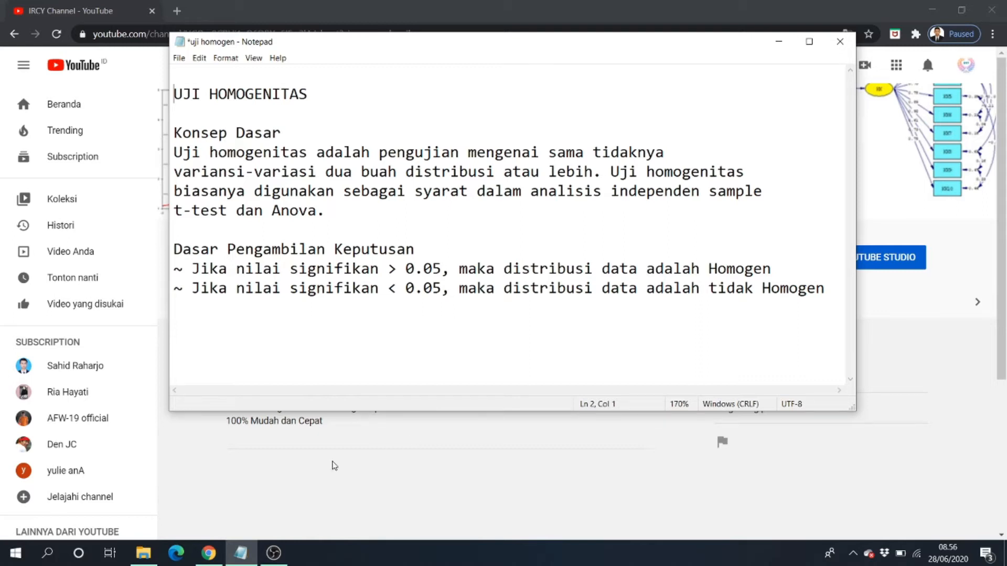
click(384, 481)
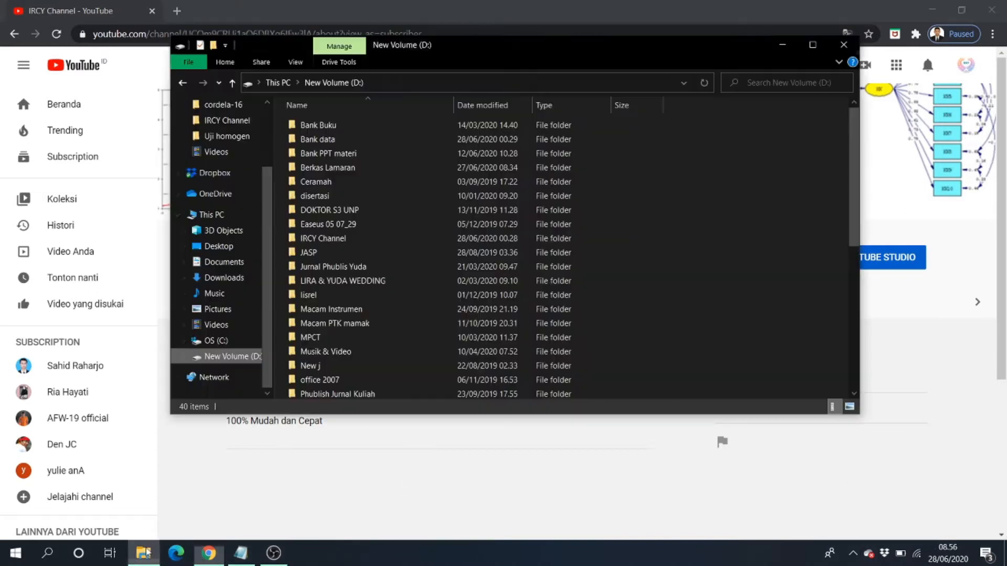
Open the workbook "Kecanduan Smartphone data mentah" from the IRCY Channel > Uji homogen folder on drive D with Microsoft Excel.
click(143, 553)
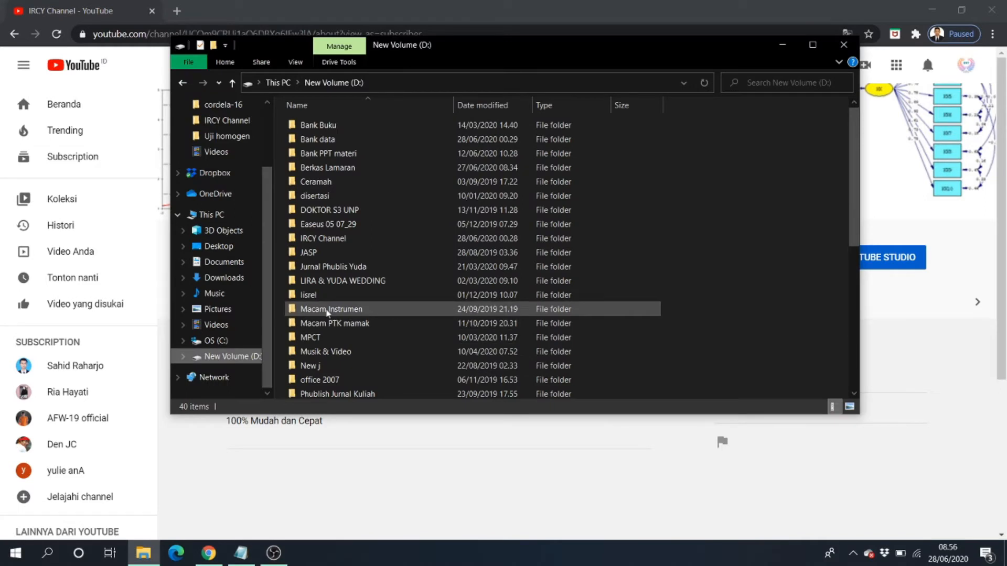
double_click(326, 243)
click(309, 156)
double_click(309, 156)
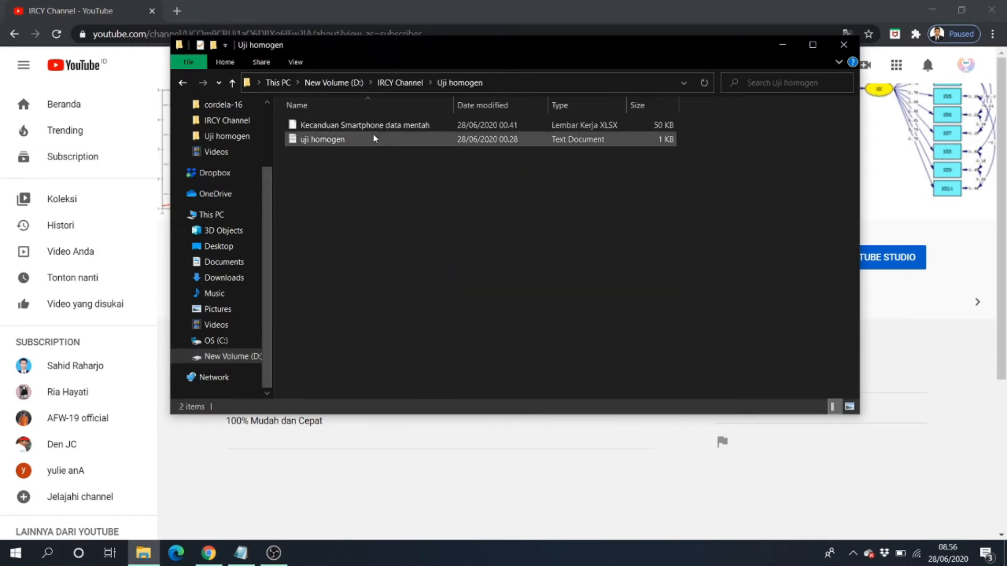
click(370, 128)
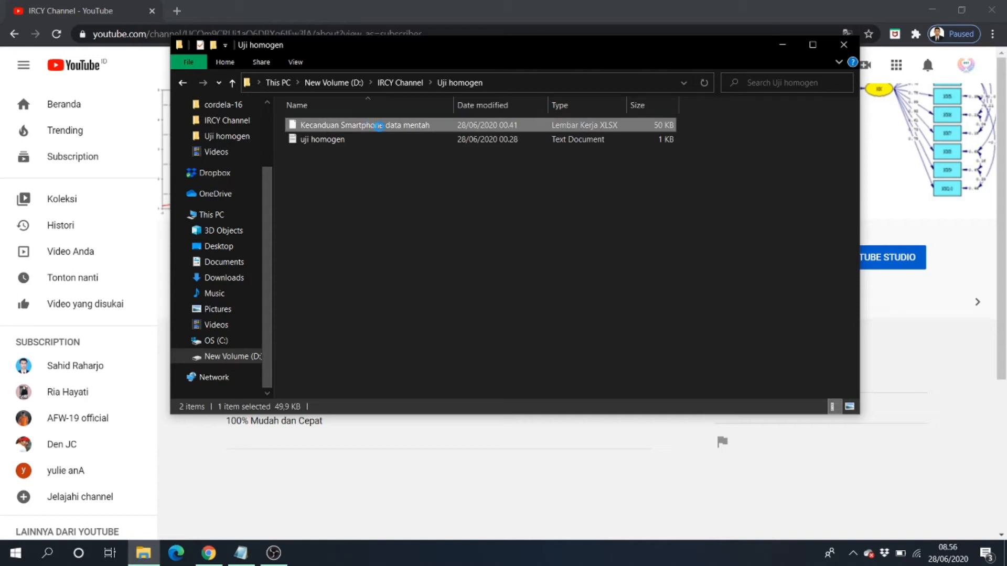
right_click(369, 129)
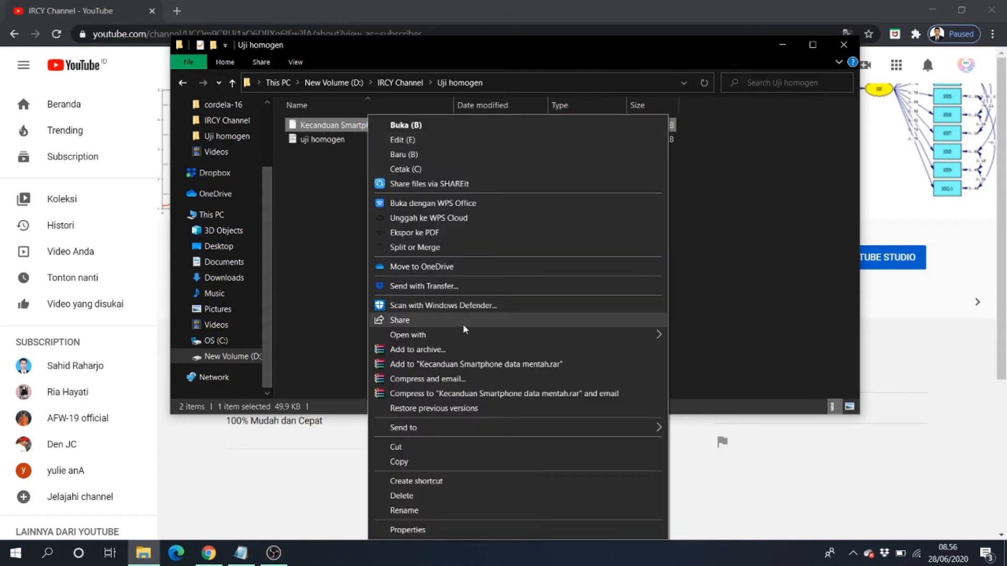
mouse_move(466, 336)
click(705, 352)
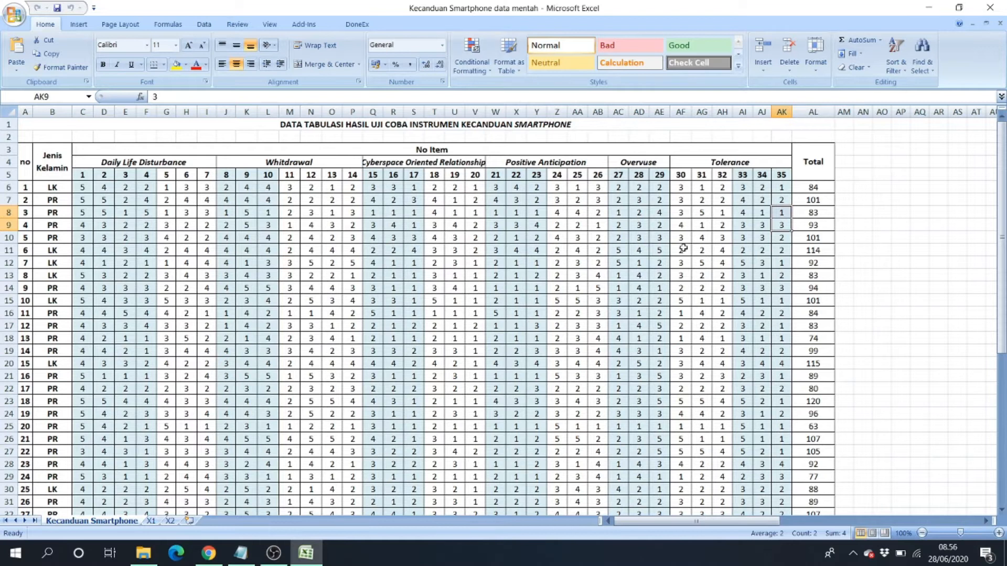
Look through the respondents' item scores and totals on the Kecanduan Smartphone sheet.
scroll(705, 276, down, 1)
scroll(677, 293, up, 1)
scroll(471, 300, down, 3)
scroll(457, 353, down, 6)
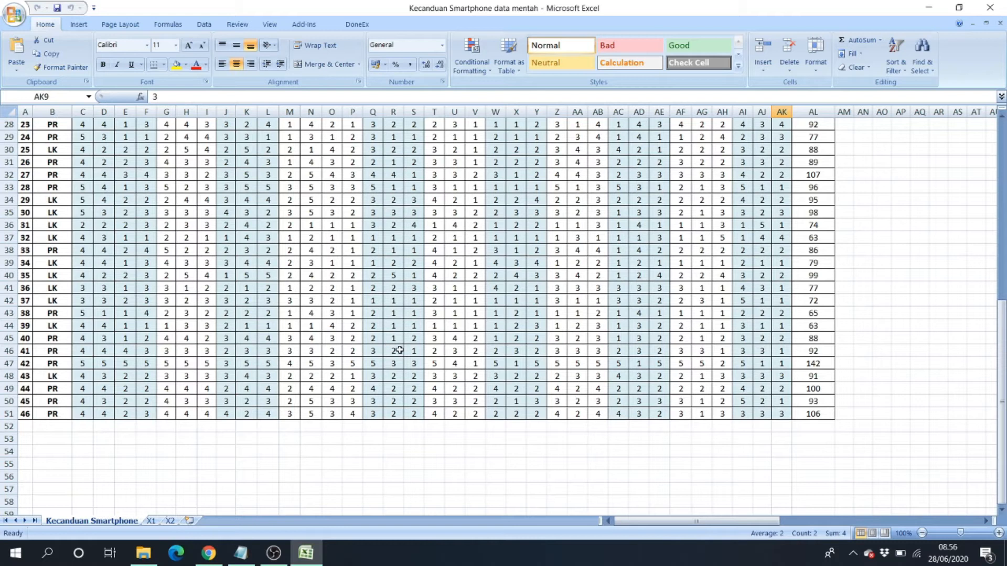
scroll(390, 345, up, 9)
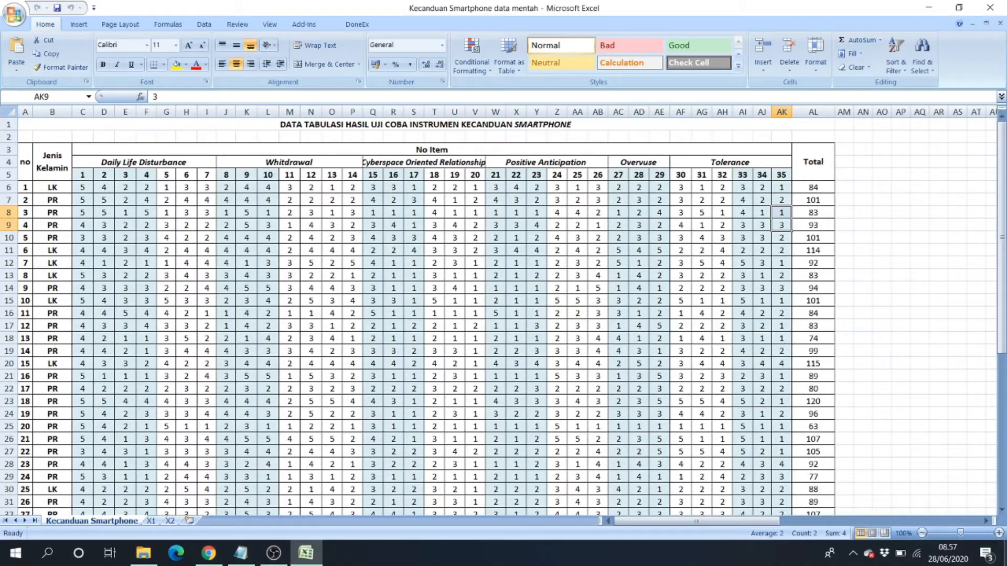
Launch IBM SPSS Statistics 20 from the desktop and dismiss its startup dialog to get an empty dataset.
key(super+d)
right_click(400, 143)
click(412, 198)
right_click(342, 143)
click(388, 204)
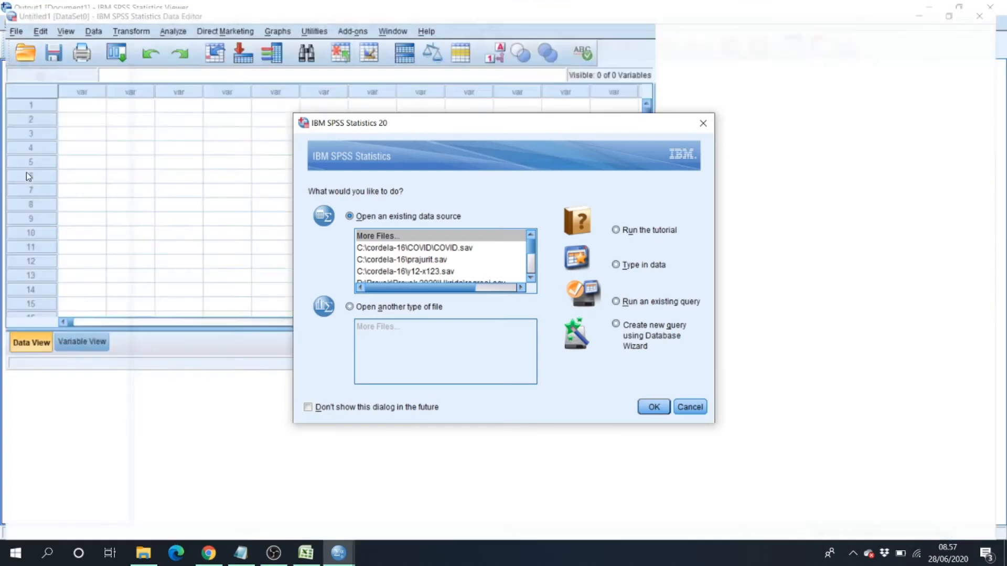
click(703, 123)
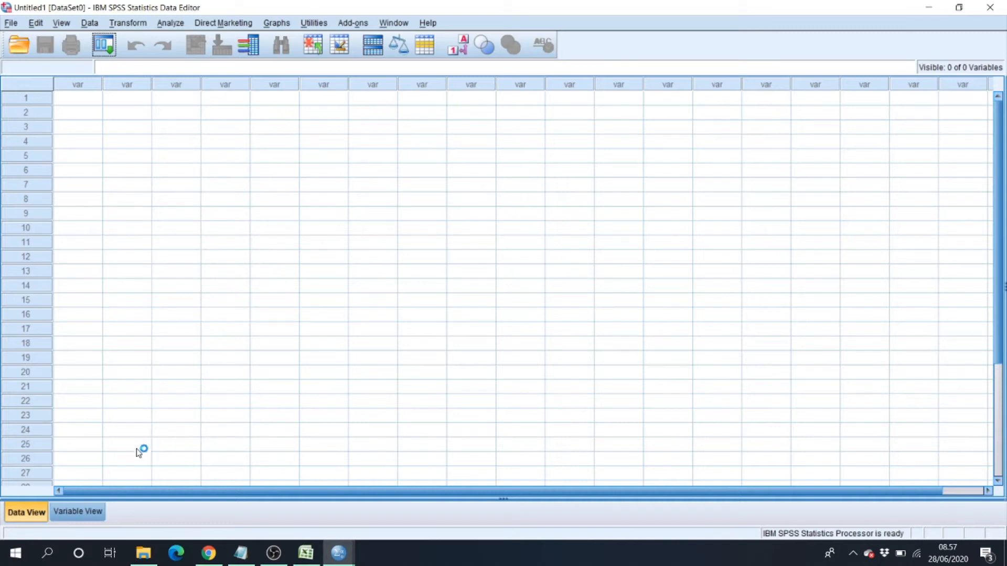
Switch to Excel and copy the Total scores in cells AL6:AL51.
click(315, 560)
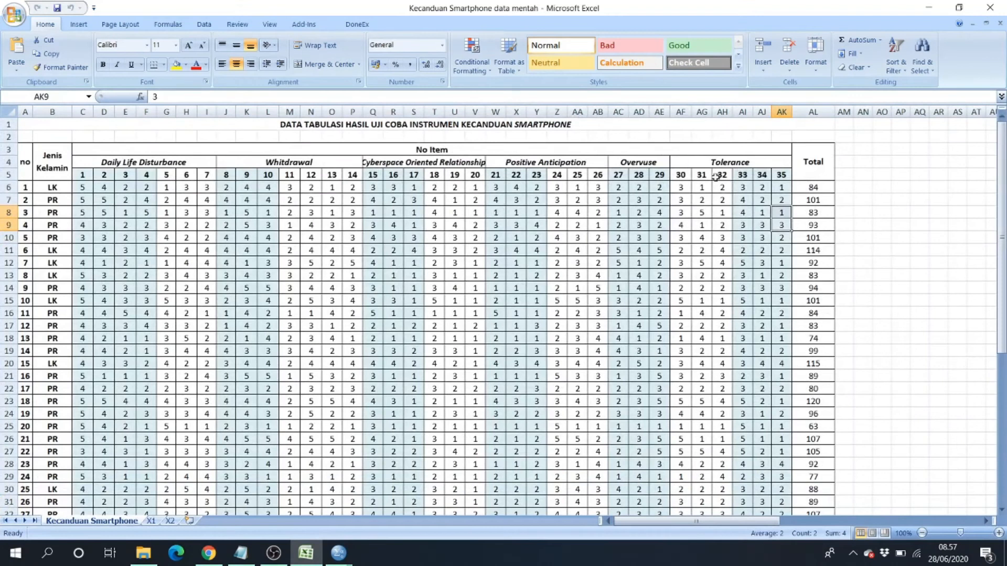
click(814, 188)
scroll(832, 275, down, 8)
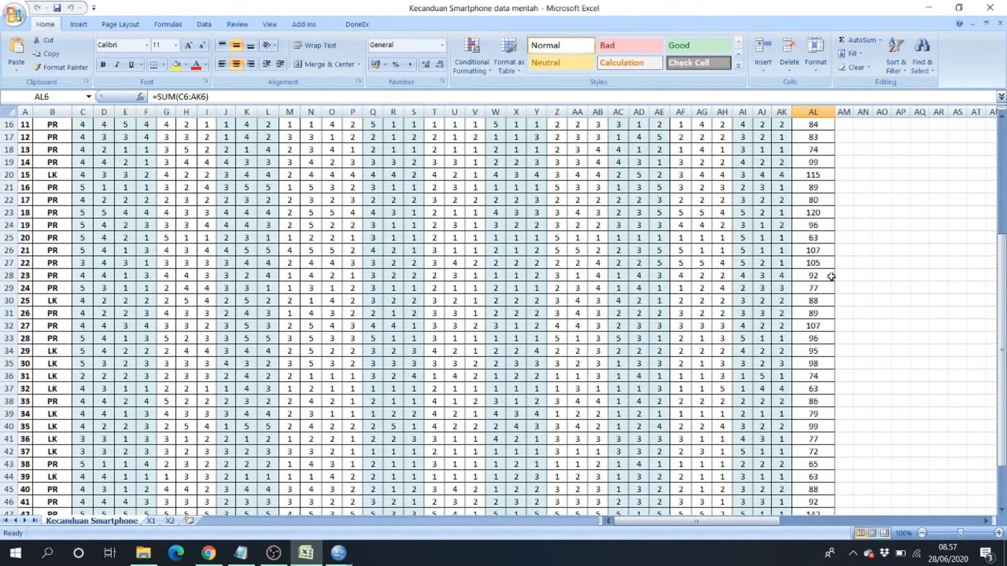
click(824, 452)
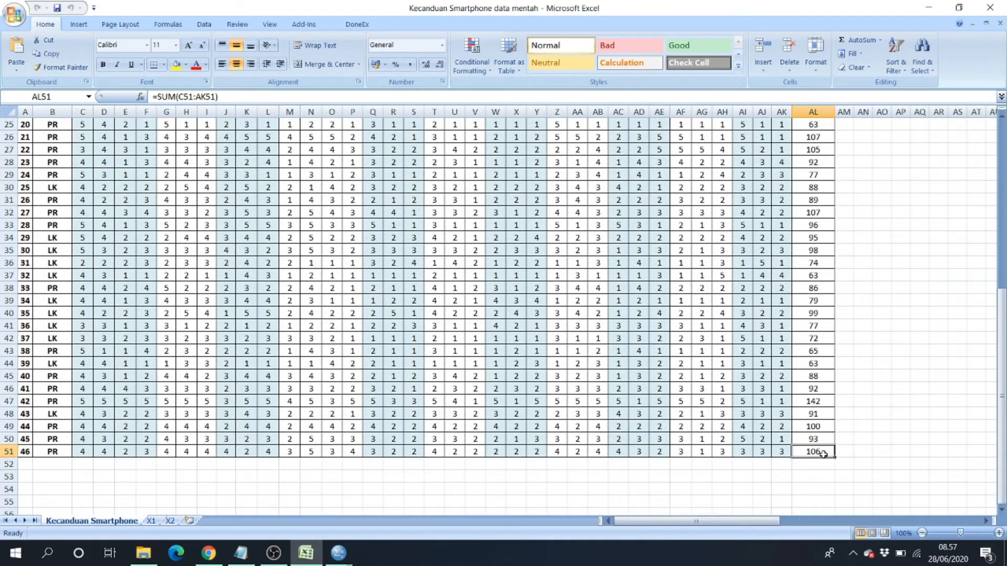
scroll(823, 442, up, 8)
shift+click(804, 197)
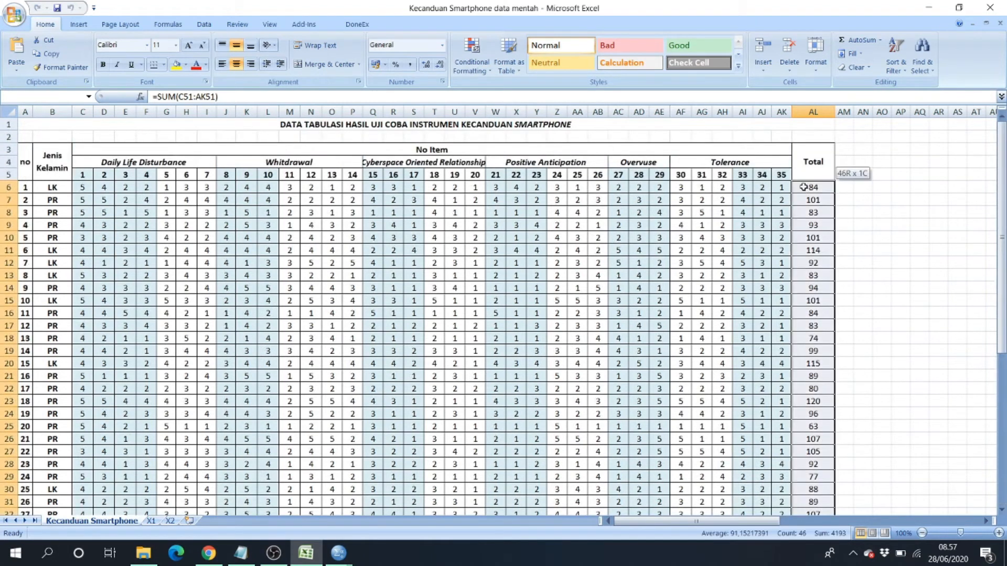
key(ctrl+c)
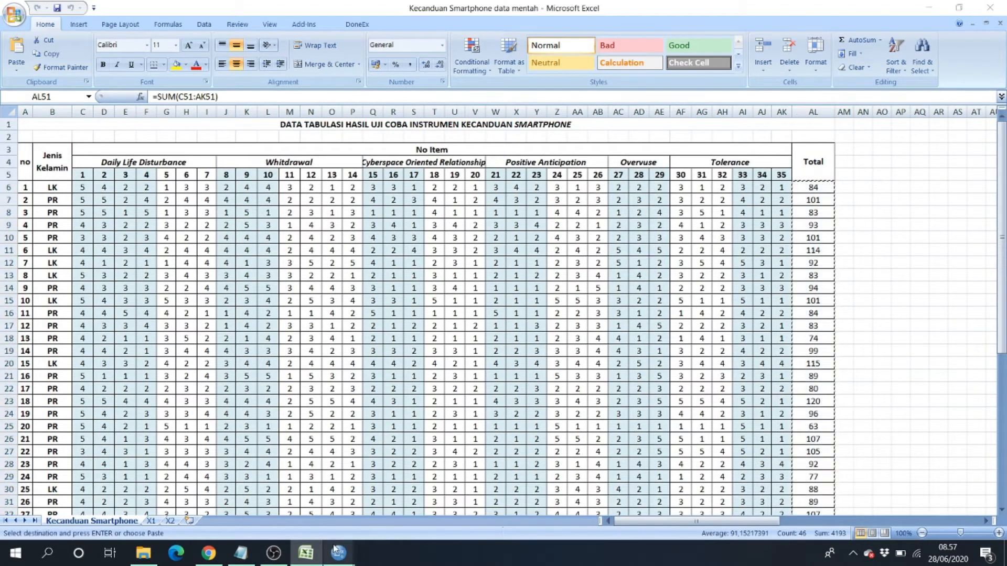
Switch to the SPSS Data Editor and paste the copied totals into the first variable column, starting at row 1.
mouse_move(338, 554)
click(215, 486)
click(78, 98)
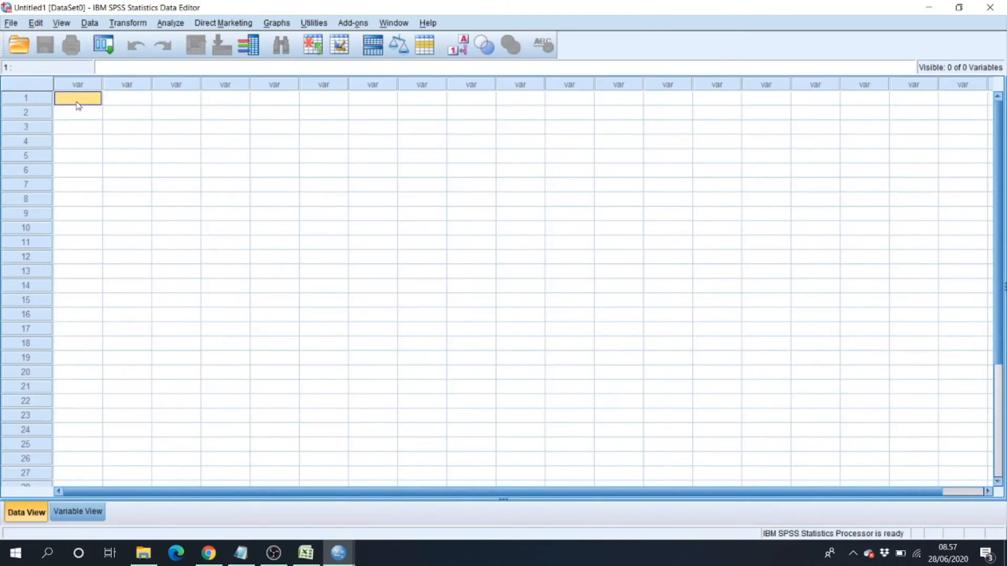
key(ctrl+v)
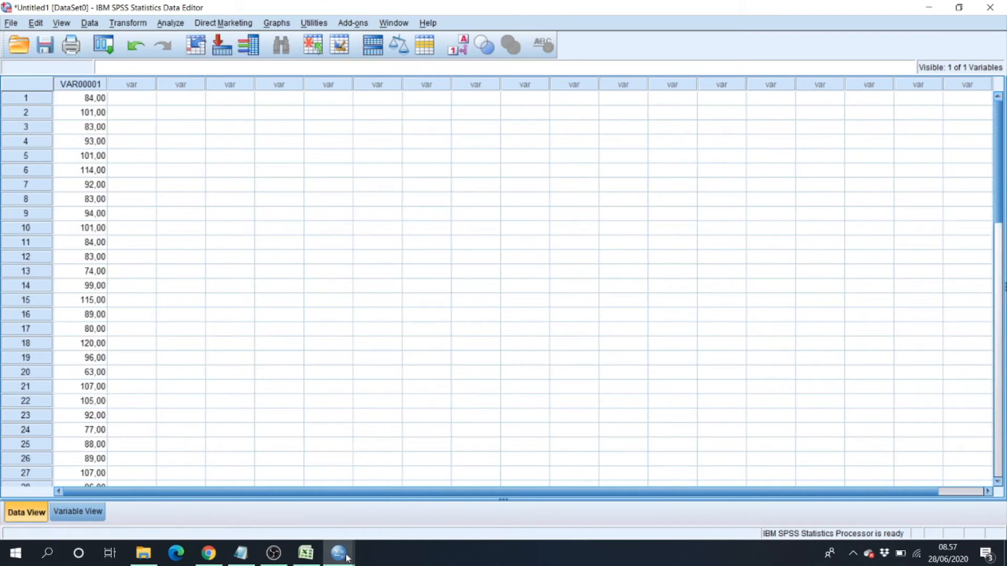
Switch to Excel and replace every LK with 1 in the Jenis Kelamin column (column B).
click(314, 556)
click(898, 189)
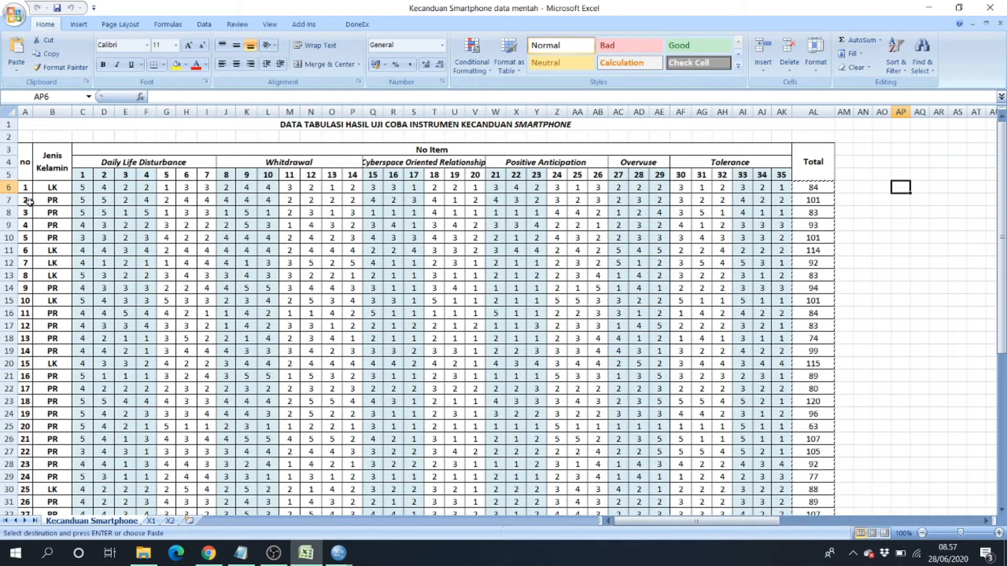
click(51, 113)
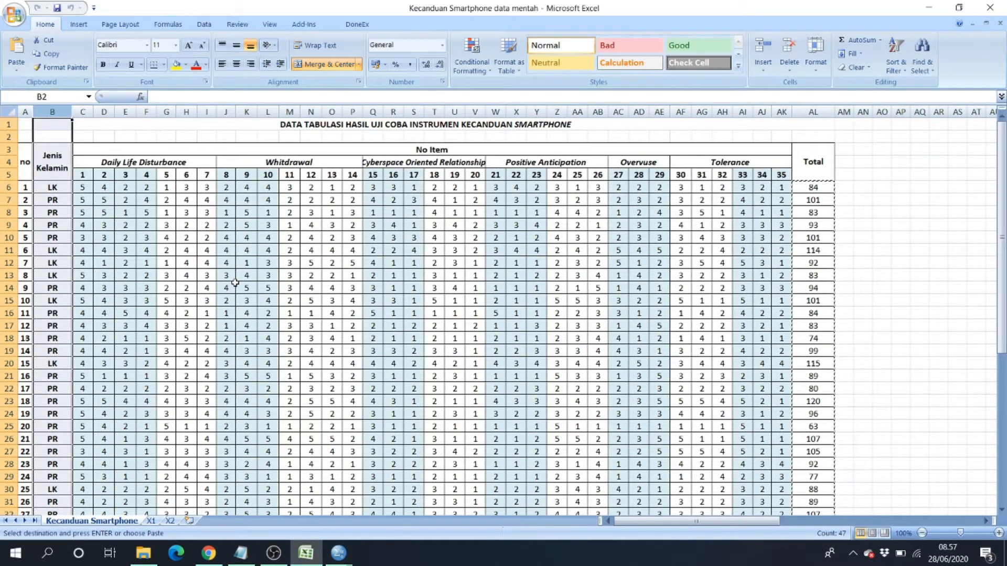
key(ctrl+f)
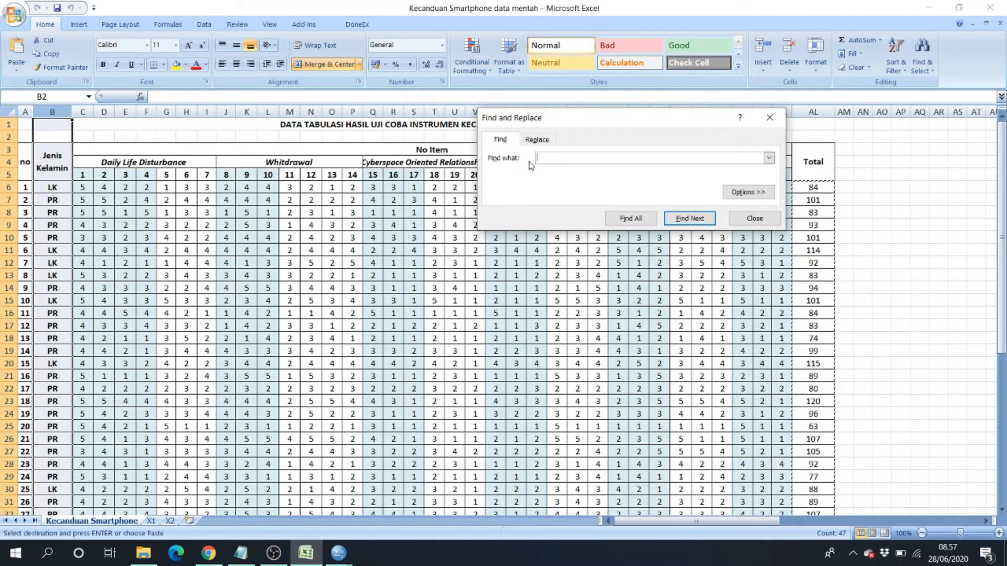
click(537, 141)
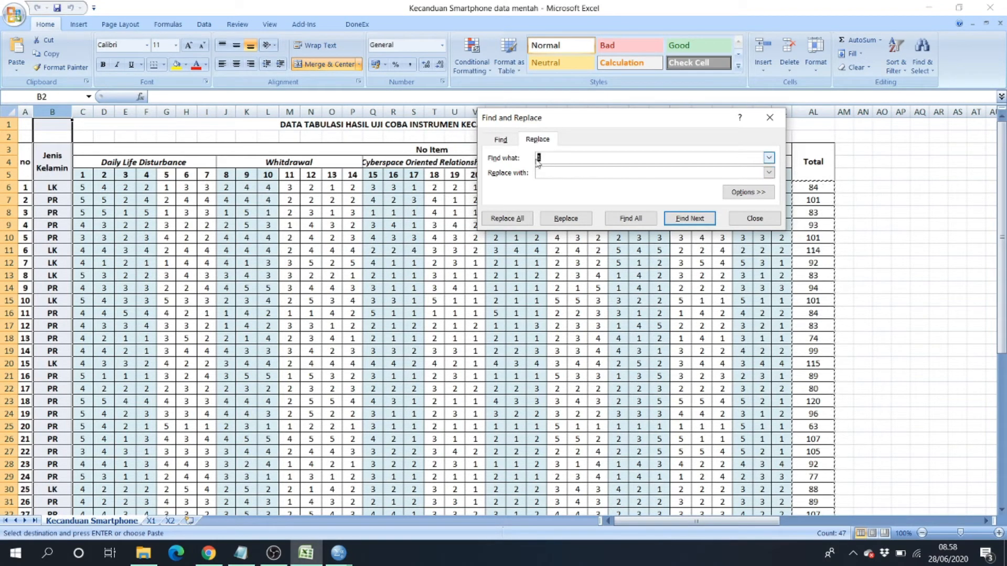
text(LK)
click(556, 172)
text(1)
click(515, 216)
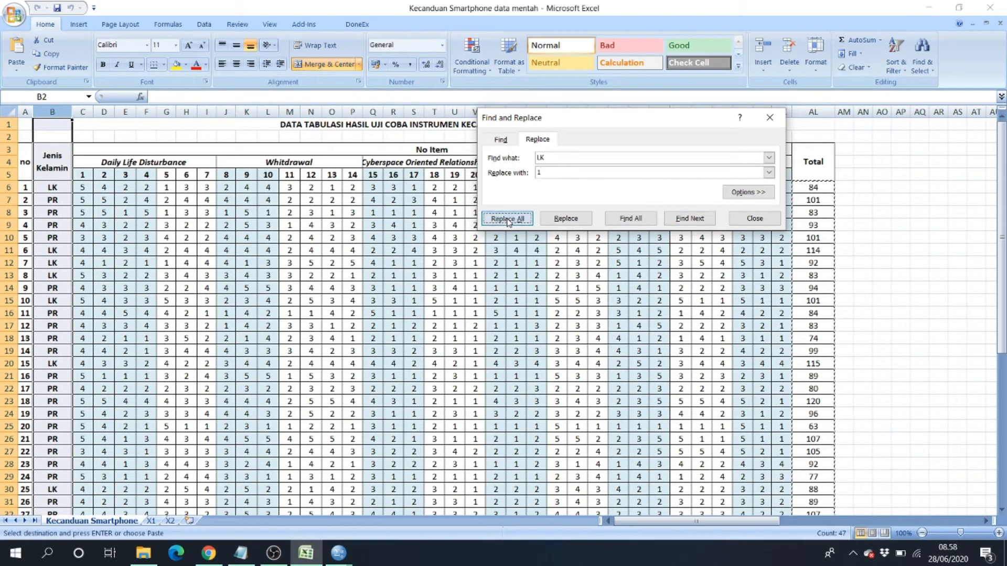
click(504, 310)
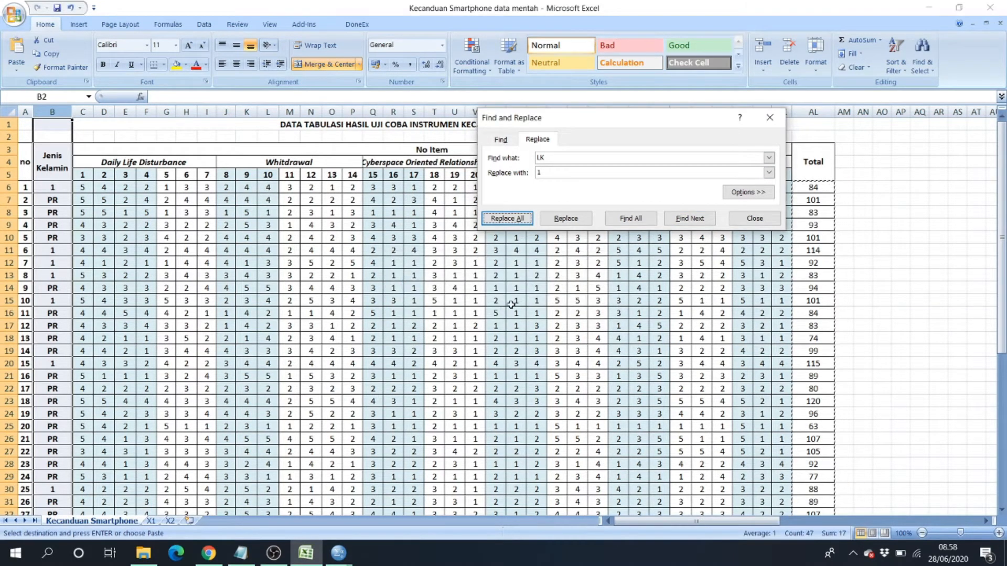
Replace every PR with 2 in the Jenis Kelamin column and close the Find and Replace dialog.
drag(549, 157, 527, 159)
text(PR)
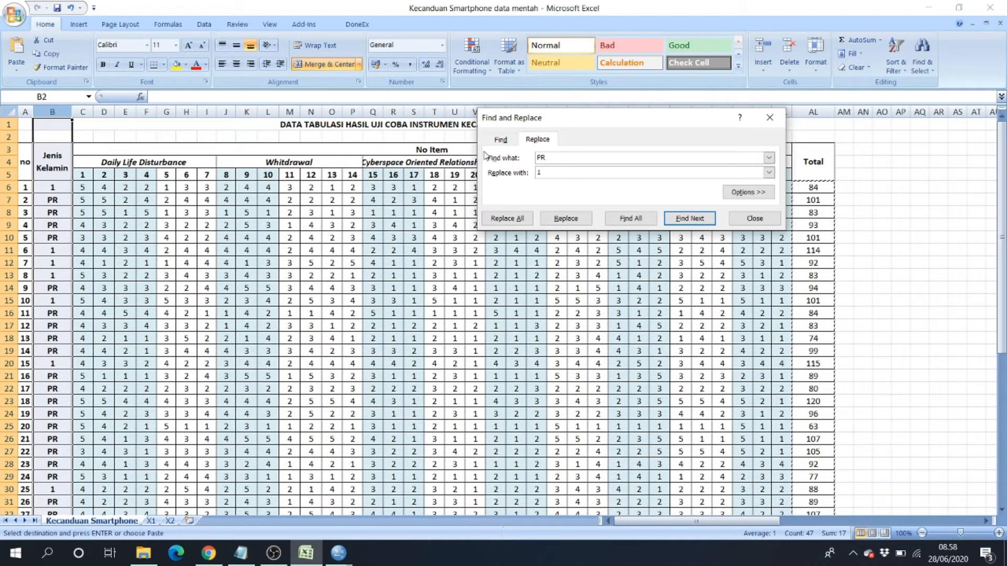
drag(546, 172, 537, 173)
text(2)
click(506, 218)
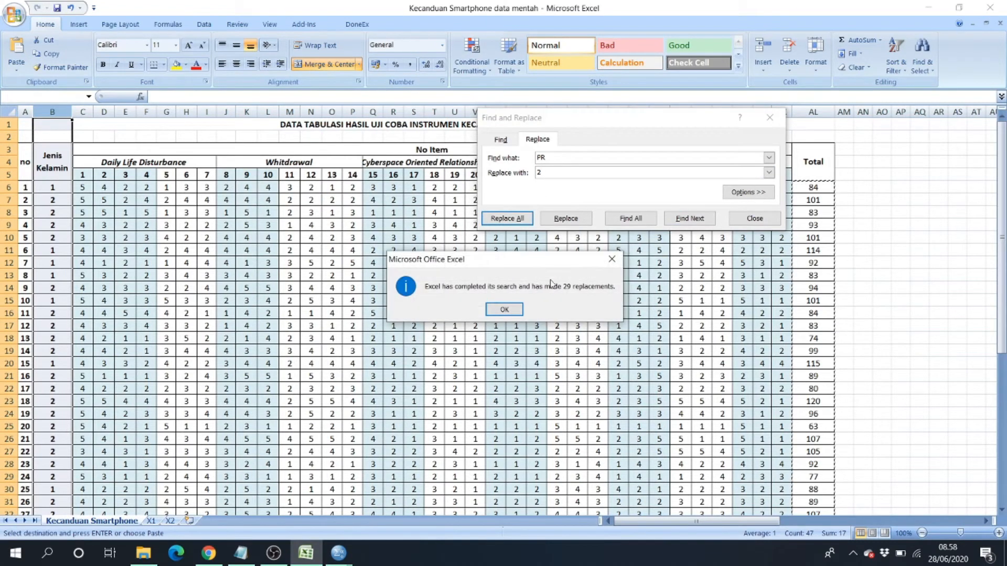
click(503, 309)
click(770, 118)
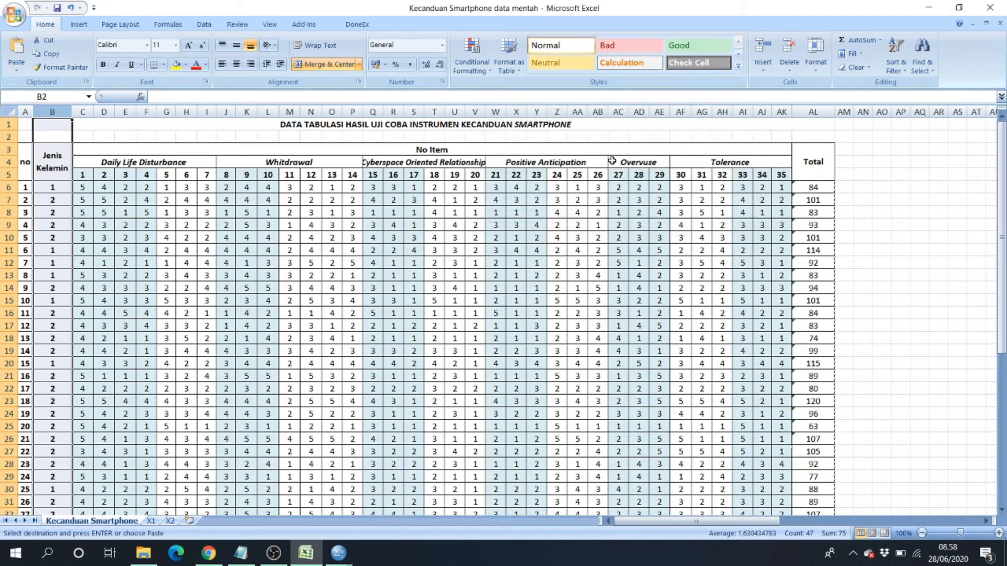
Copy the coded gender values in cells B6:B51 of the Jenis Kelamin column.
click(373, 200)
click(56, 190)
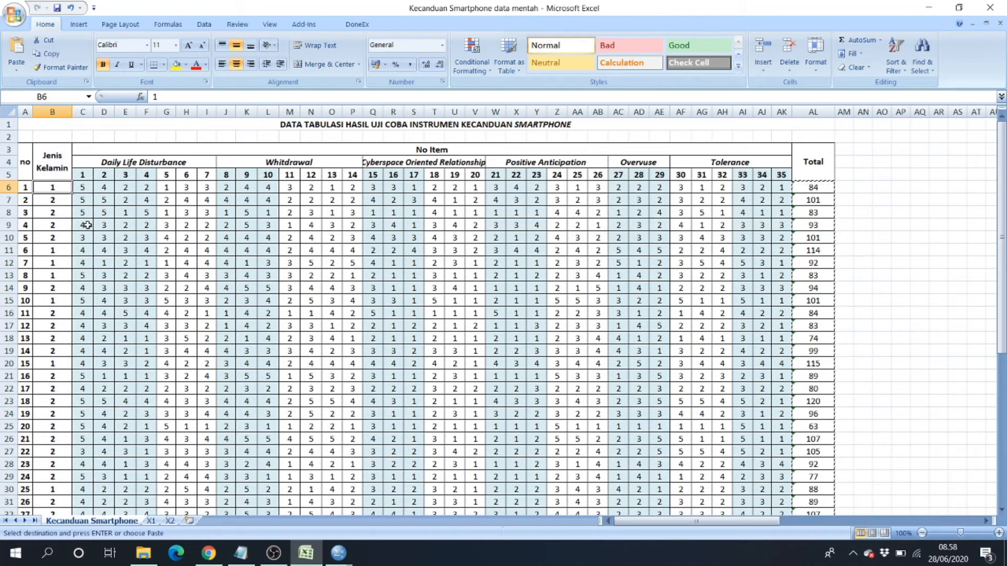
scroll(84, 223, down, 13)
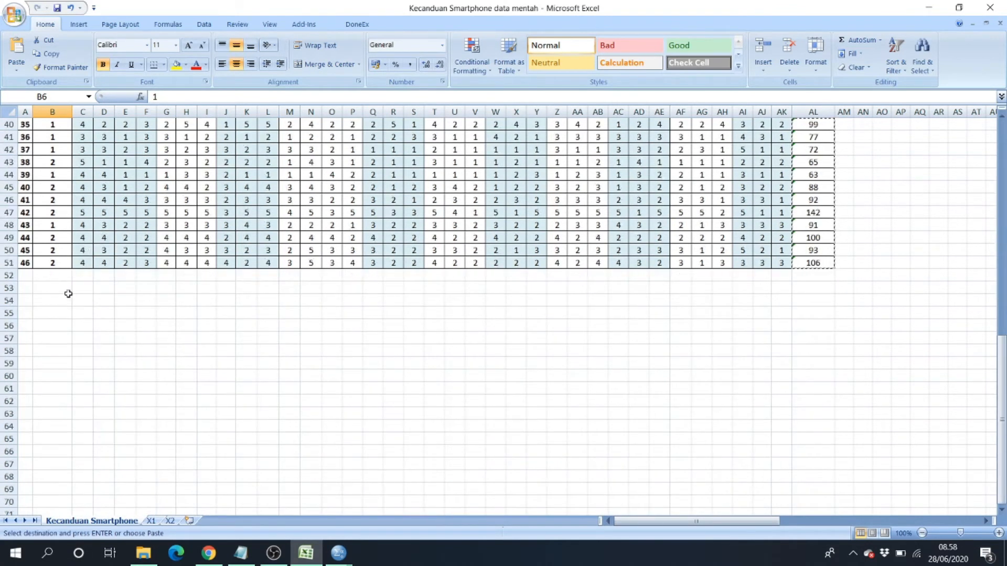
shift+click(58, 263)
key(ctrl+c)
Switch to the SPSS Data Editor and paste the gender codes into the second variable column, starting at row 1.
mouse_move(338, 554)
click(239, 466)
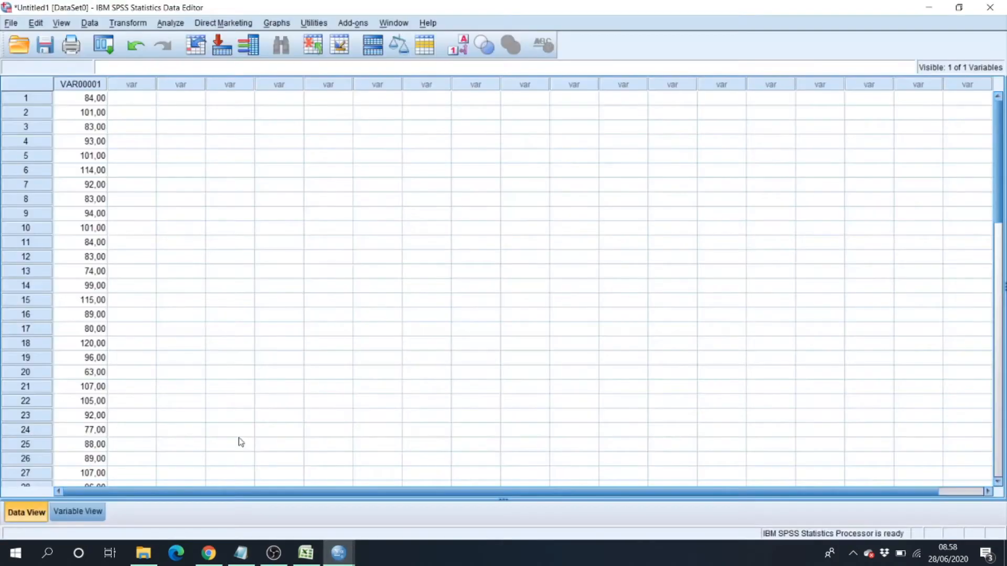
click(145, 100)
key(ctrl+v)
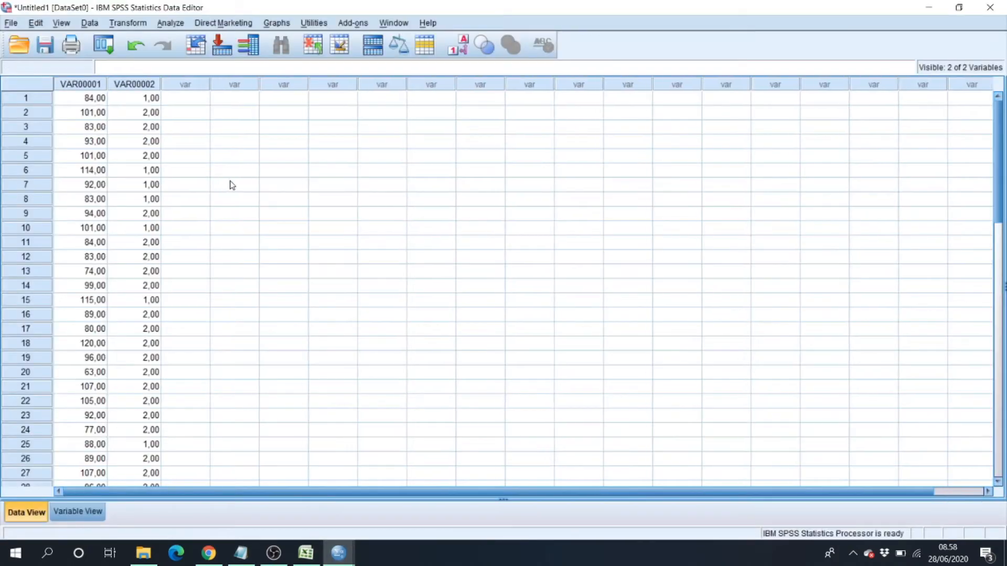
Show the variable definitions and rename the first variable Kecanduan_smartphone.
click(81, 512)
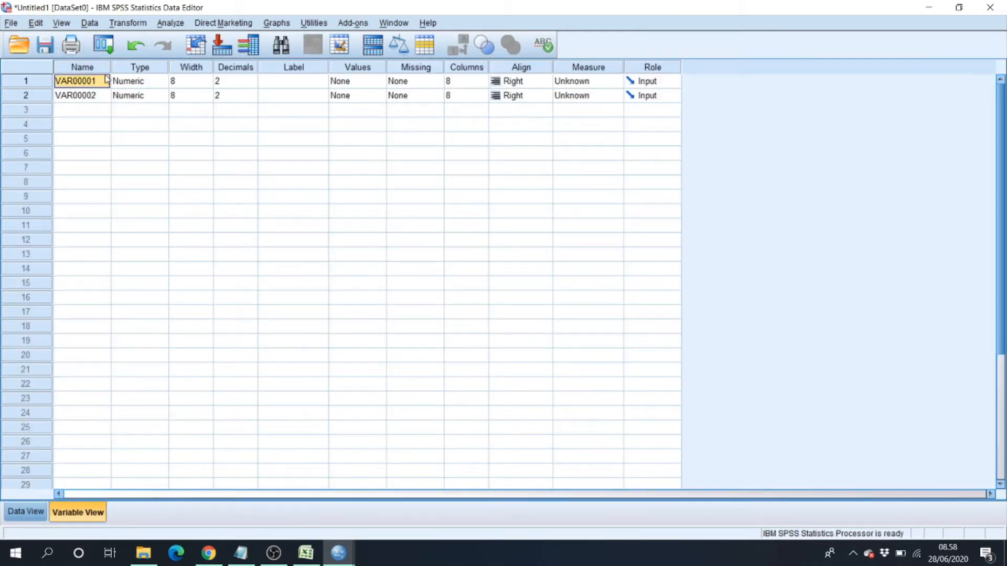
text(Kecanduan_)
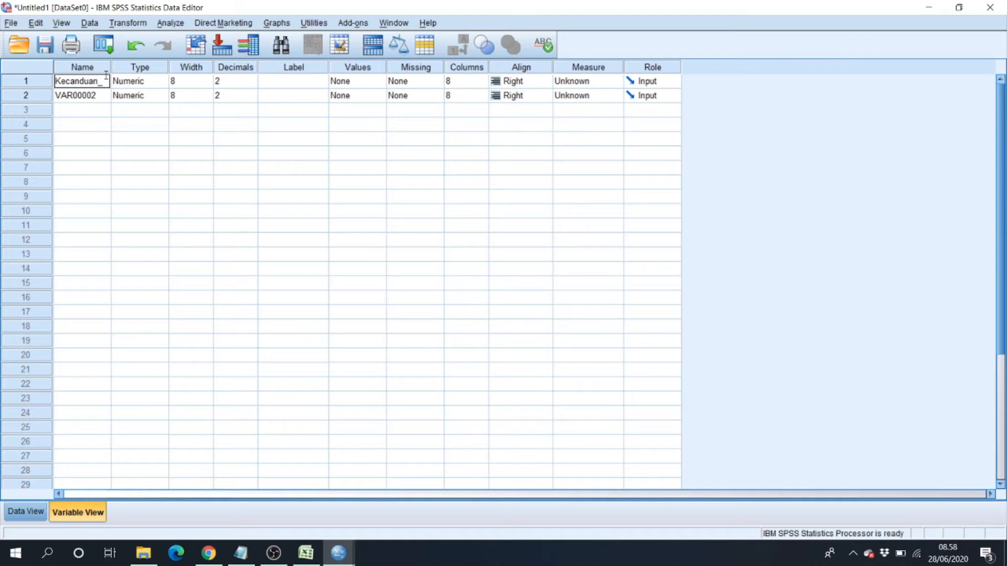
text(smartphone)
Rename the second variable Jenis_kelamin.
click(96, 94)
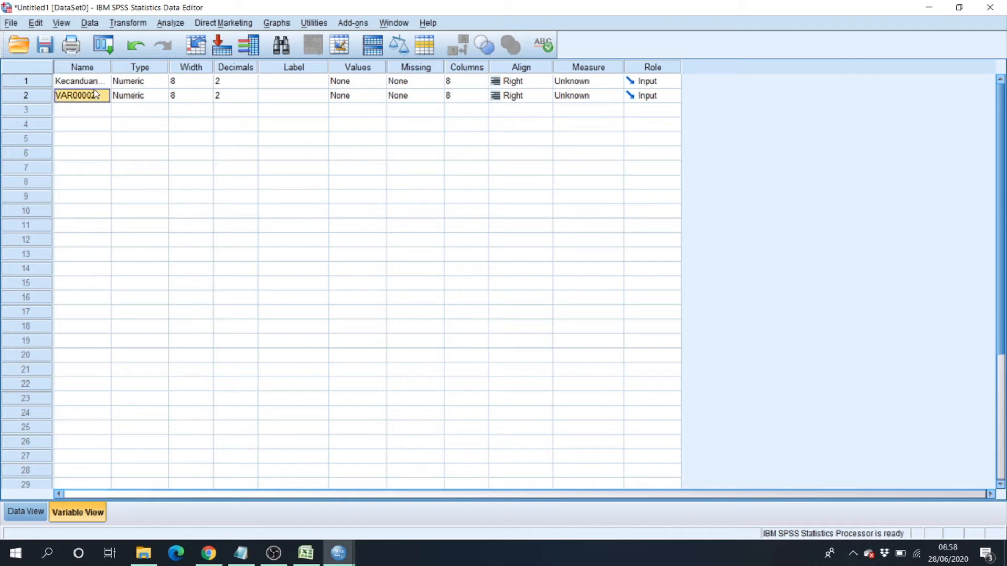
text(Je)
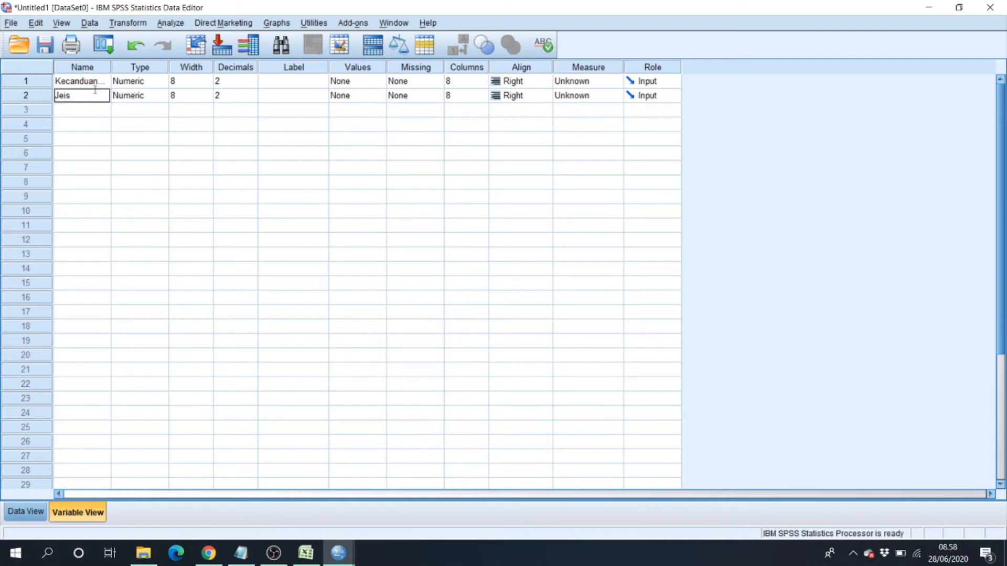
text(nis ke)
text(kelami)
Define the value labels of Jenis_kelamin as 1 = Laki-laki and 2 = Perempuan.
click(384, 95)
click(378, 95)
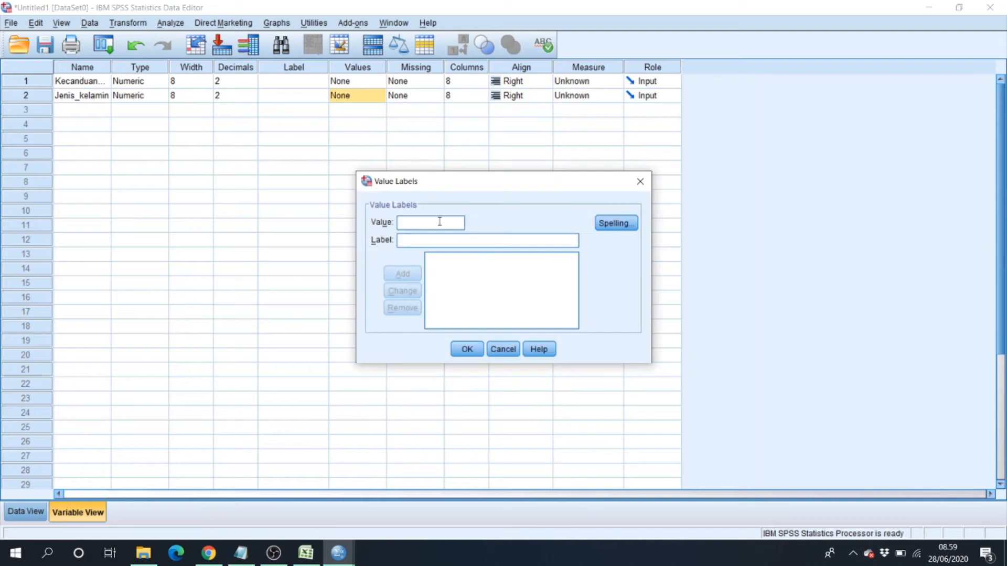
text(1)
click(425, 240)
text(Laki-laki)
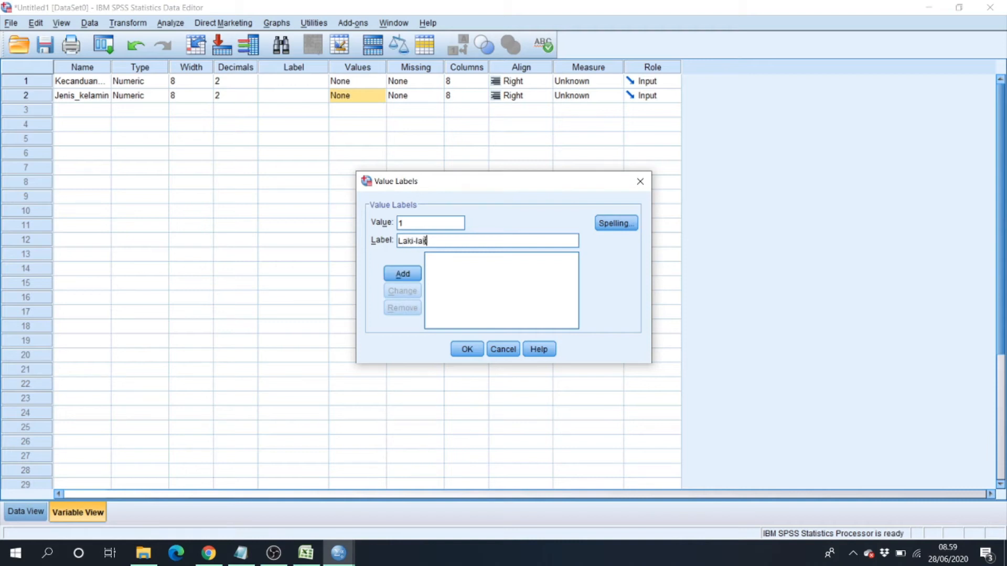
click(407, 276)
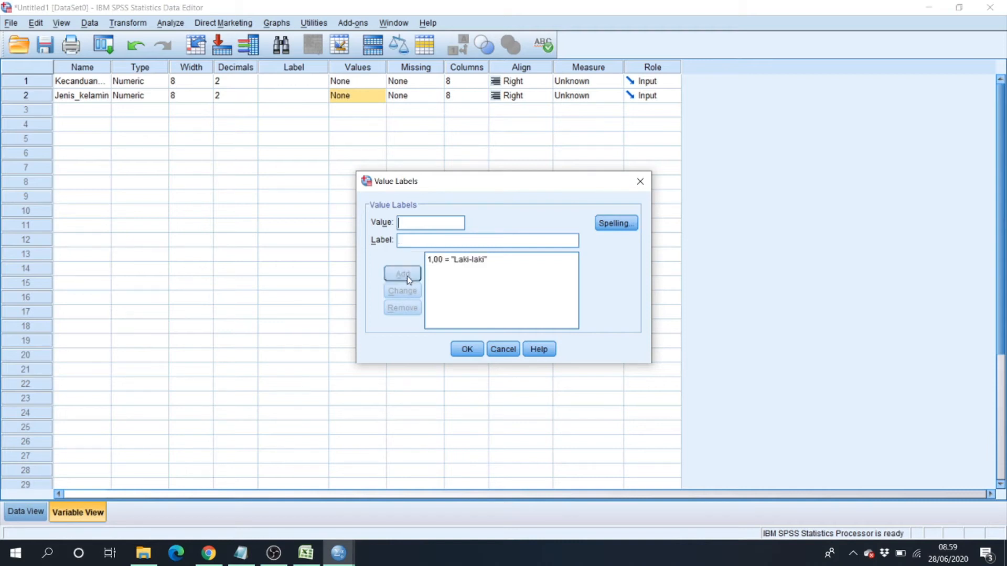
text(2)
click(438, 246)
text(Perempuan)
click(402, 275)
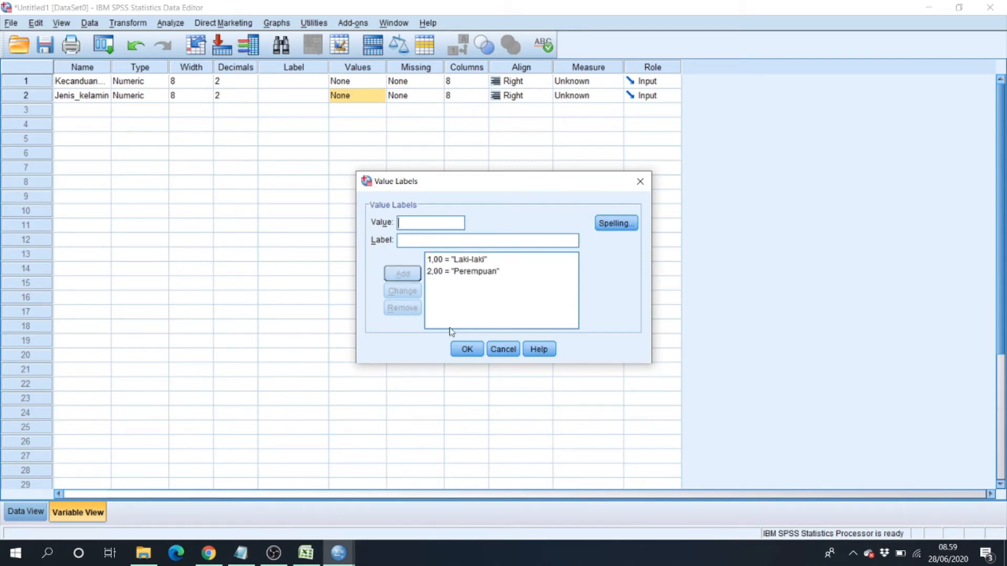
click(467, 350)
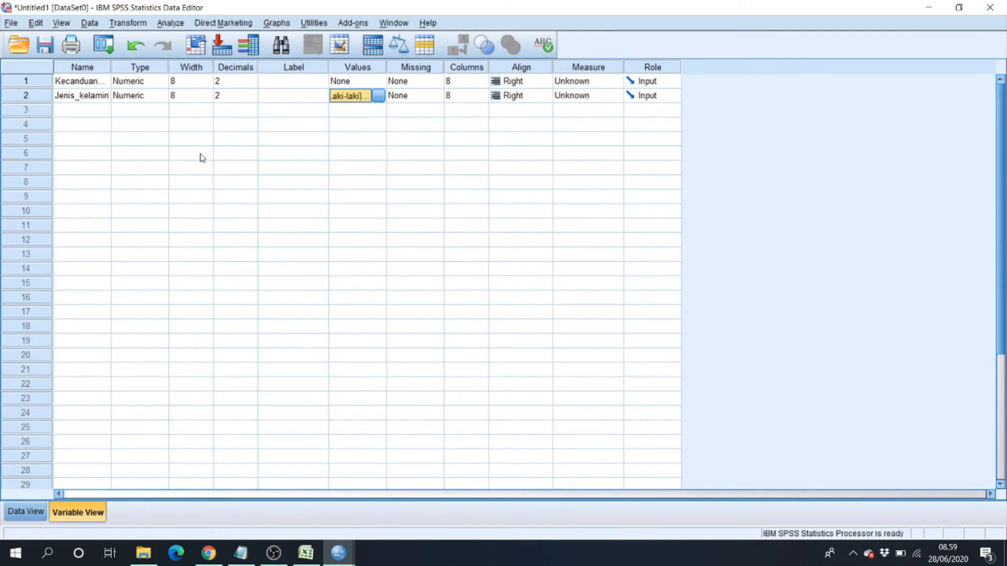
Return to the data values and consult the homogeneity test notes in the uji homogen Notepad file.
click(25, 512)
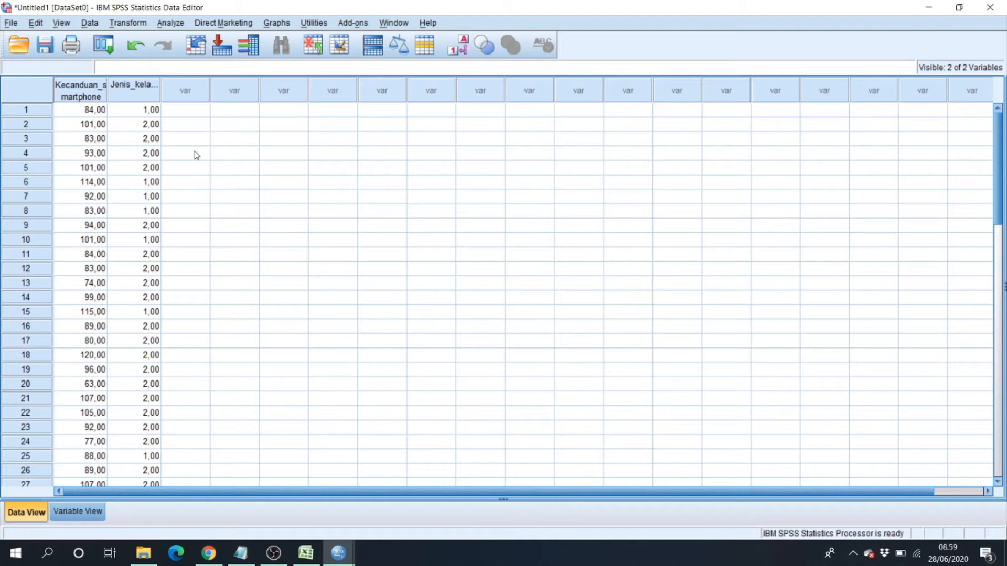
click(170, 25)
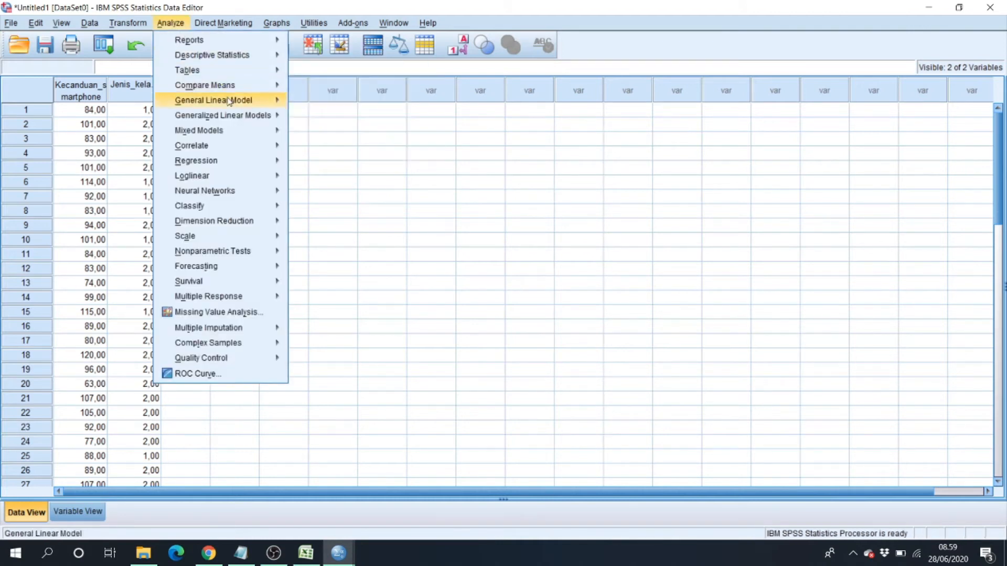
mouse_move(238, 119)
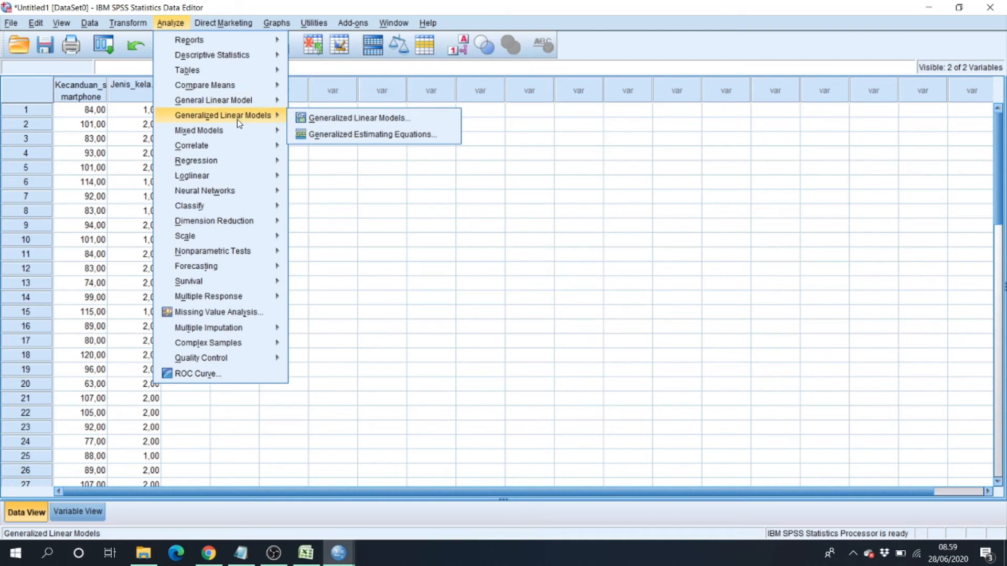
mouse_move(282, 170)
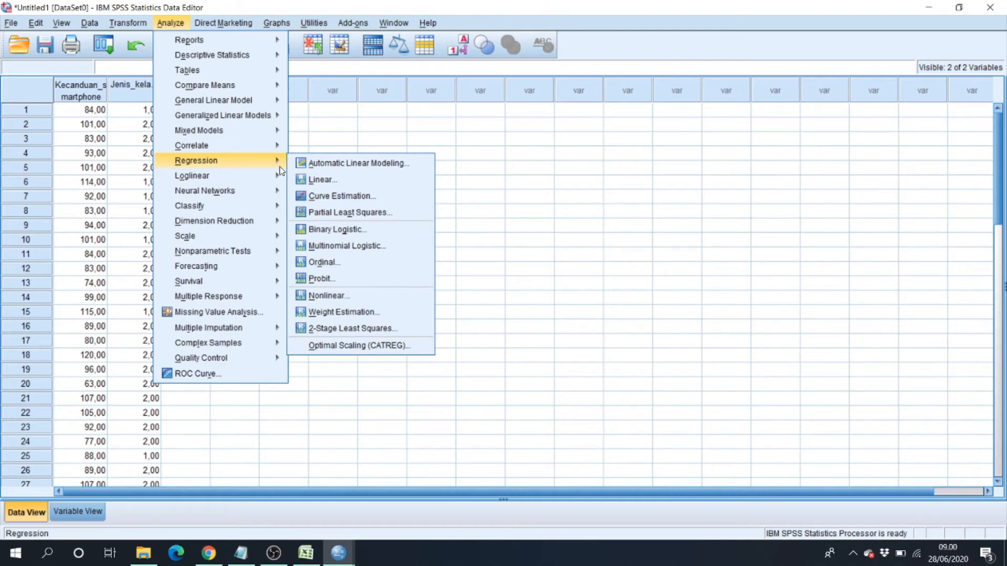
click(250, 553)
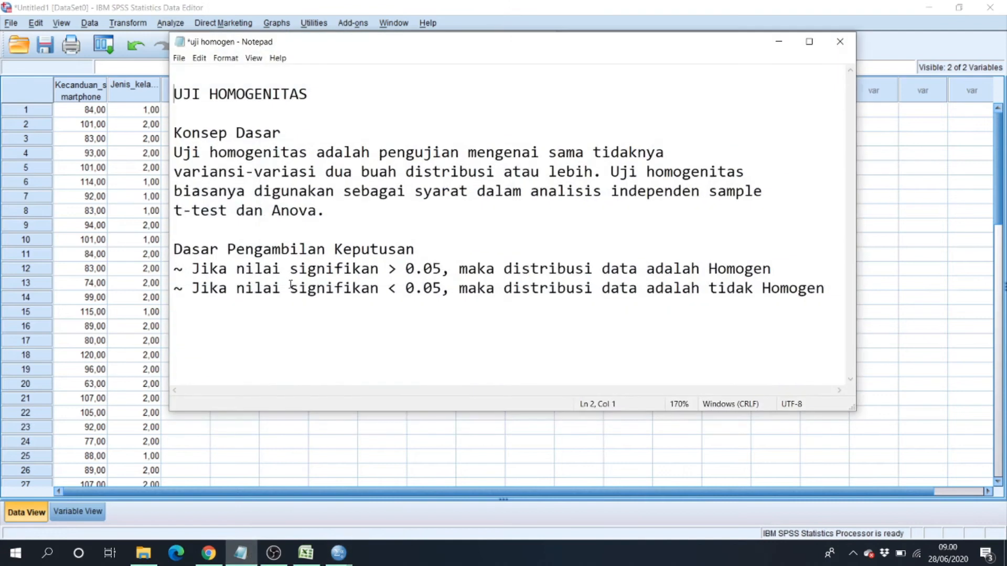
click(303, 455)
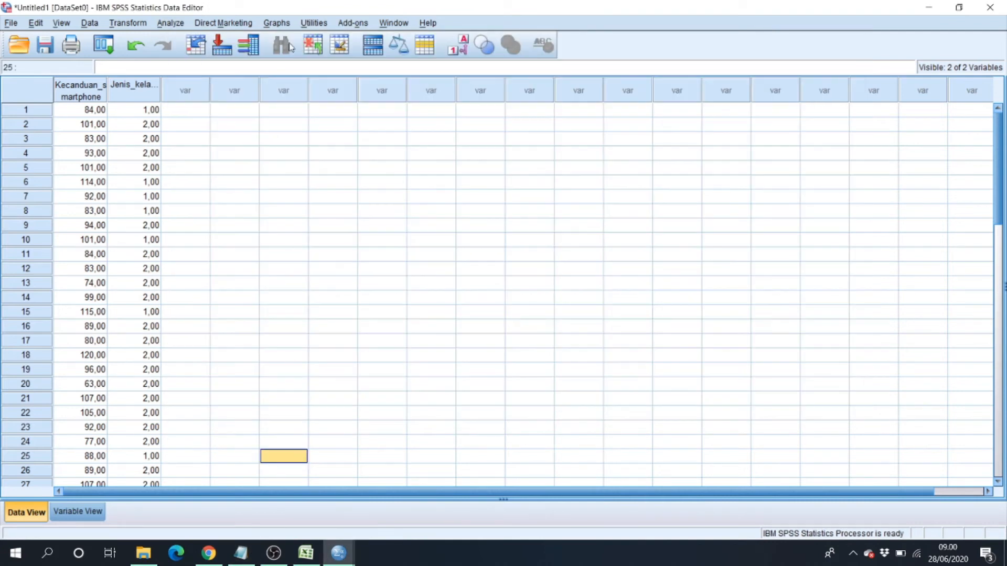
Set up an Independent-Samples T Test with Kecanduan_smartphone as the test variable and Jenis_kelamin as the grouping variable.
click(177, 23)
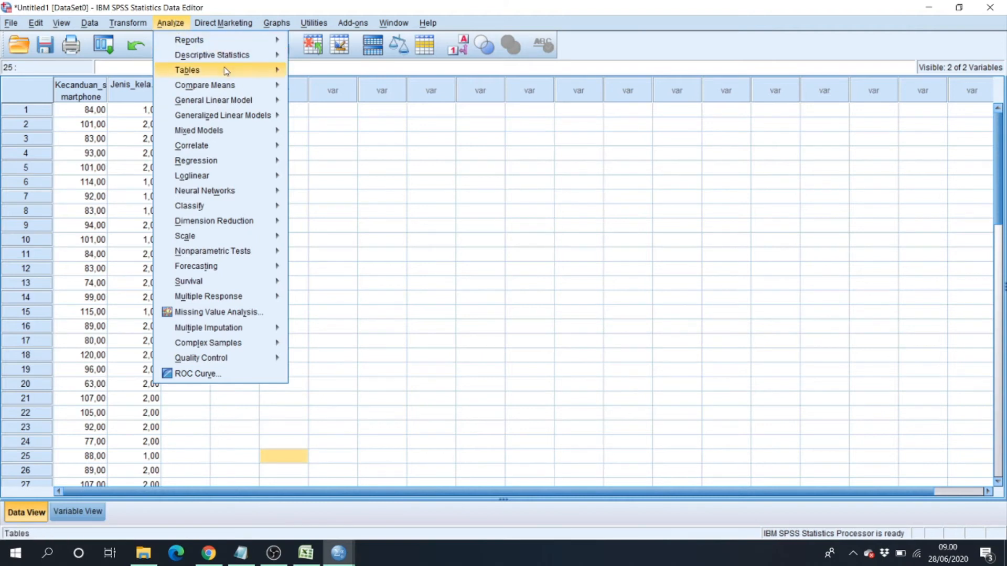
mouse_move(231, 89)
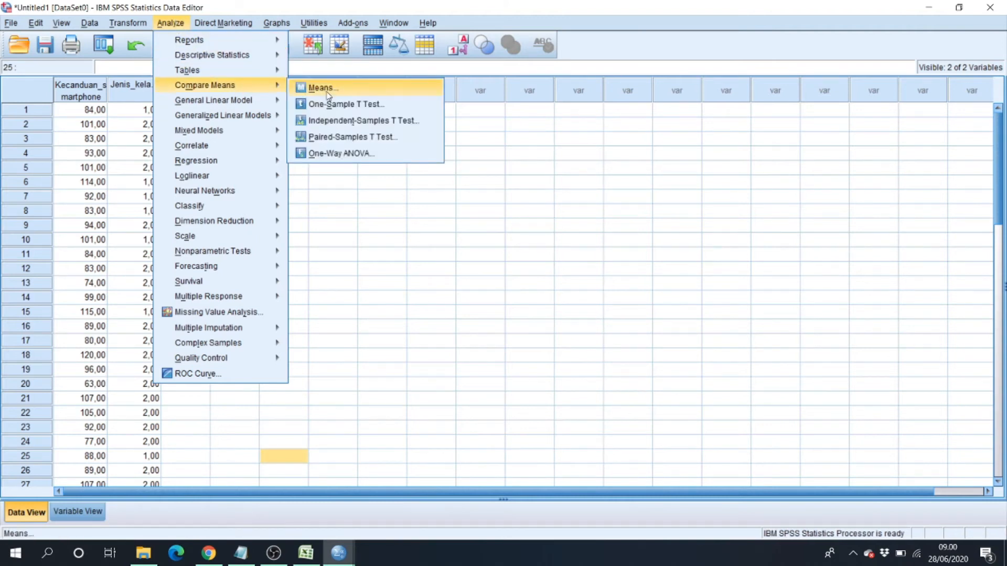
click(347, 121)
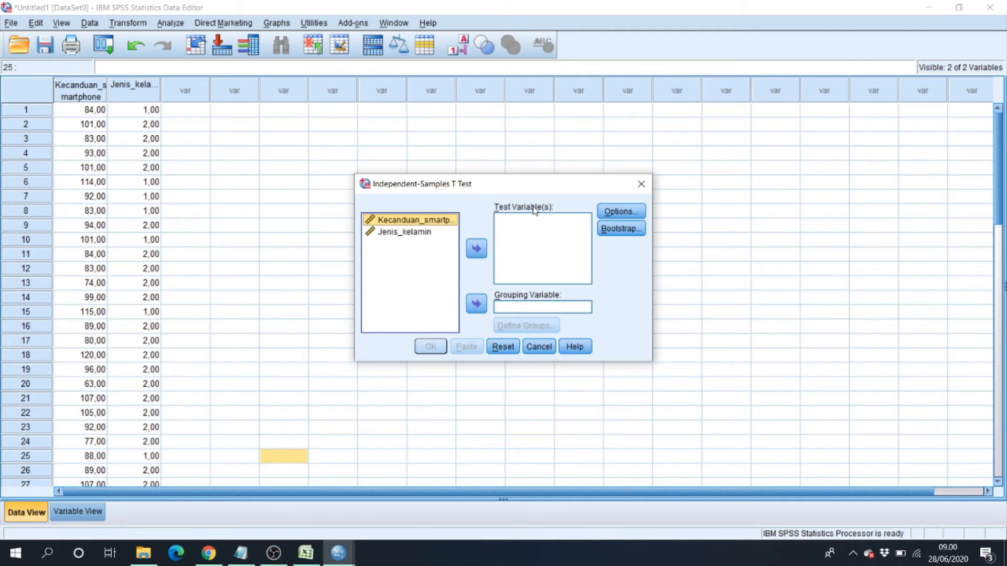
click(476, 248)
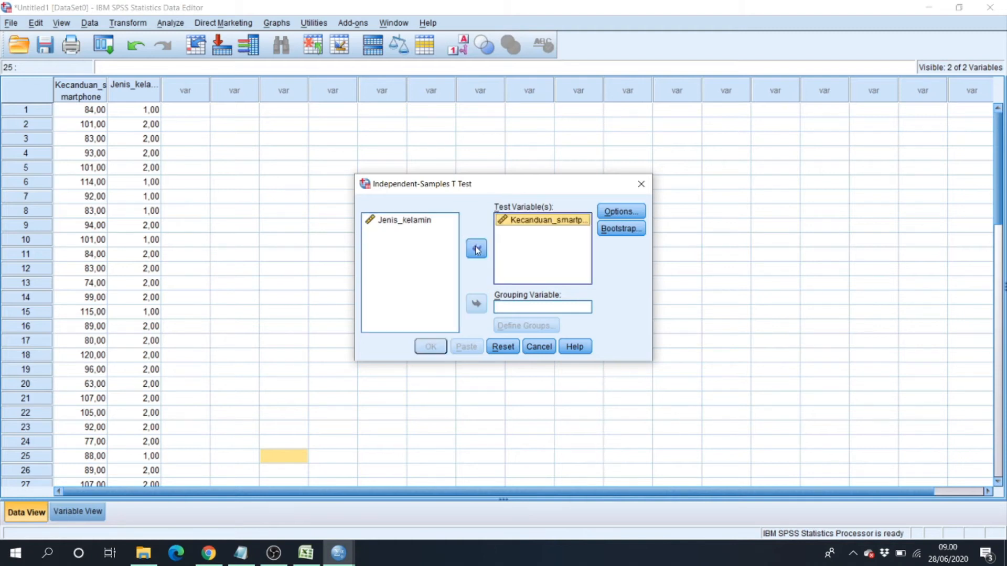
click(422, 222)
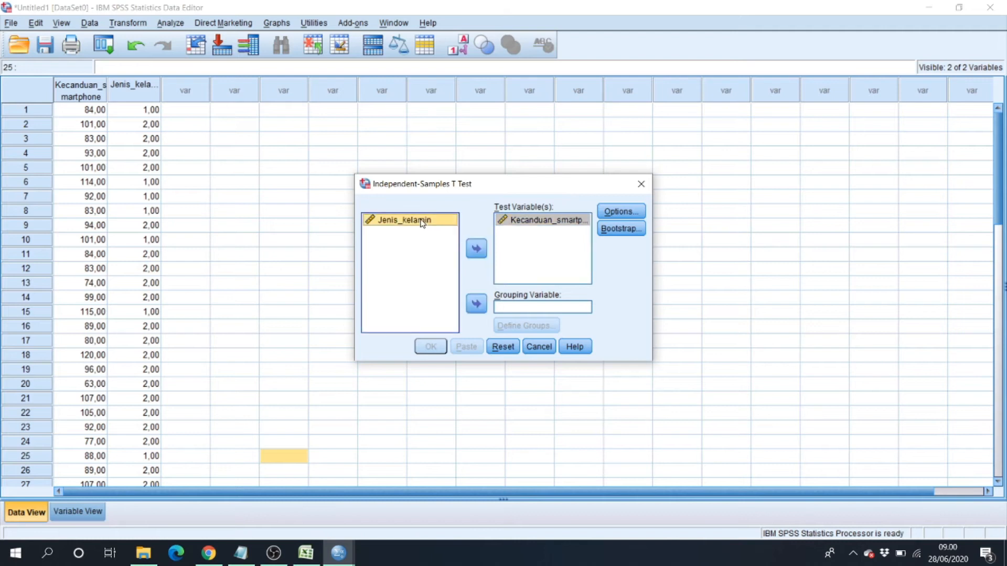
click(477, 304)
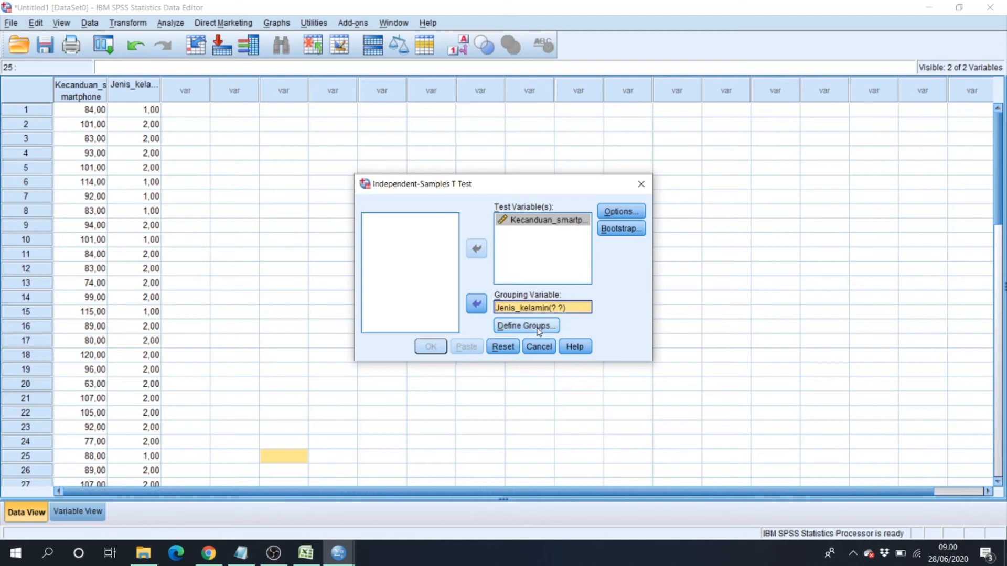
Define the Jenis_kelamin groups as specified values 1 and 2 and run the t-test.
click(539, 327)
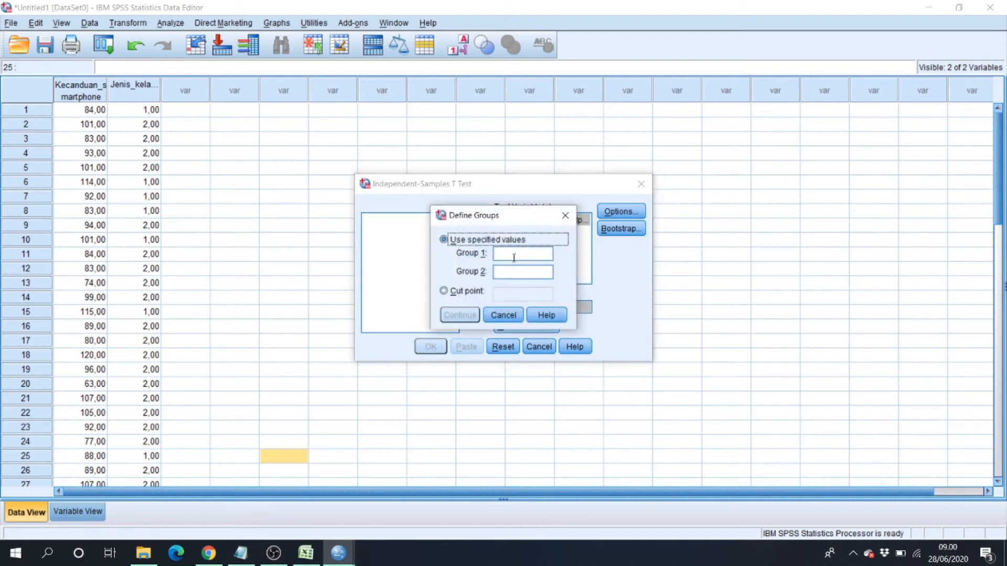
text(1)
click(523, 269)
text(2)
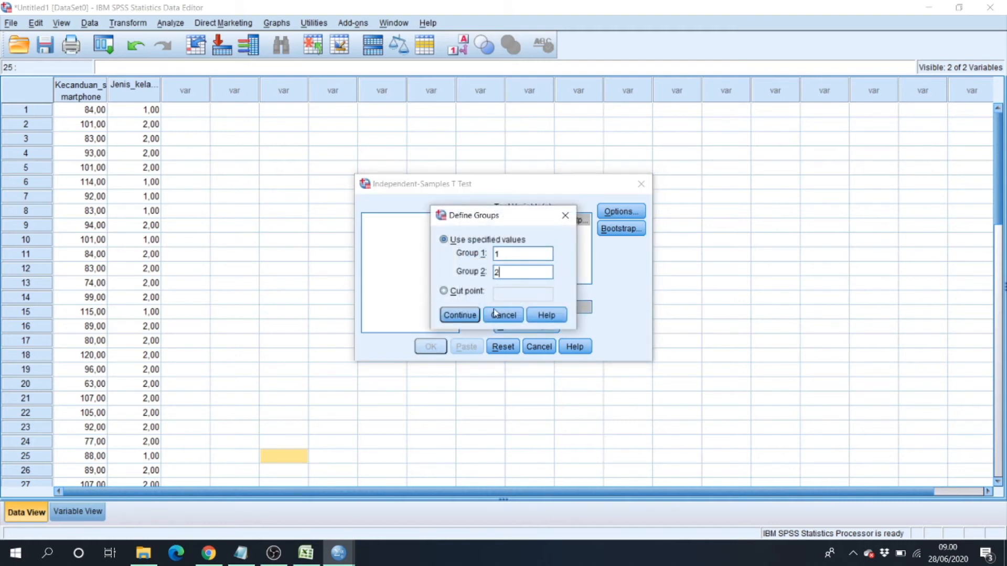
click(460, 315)
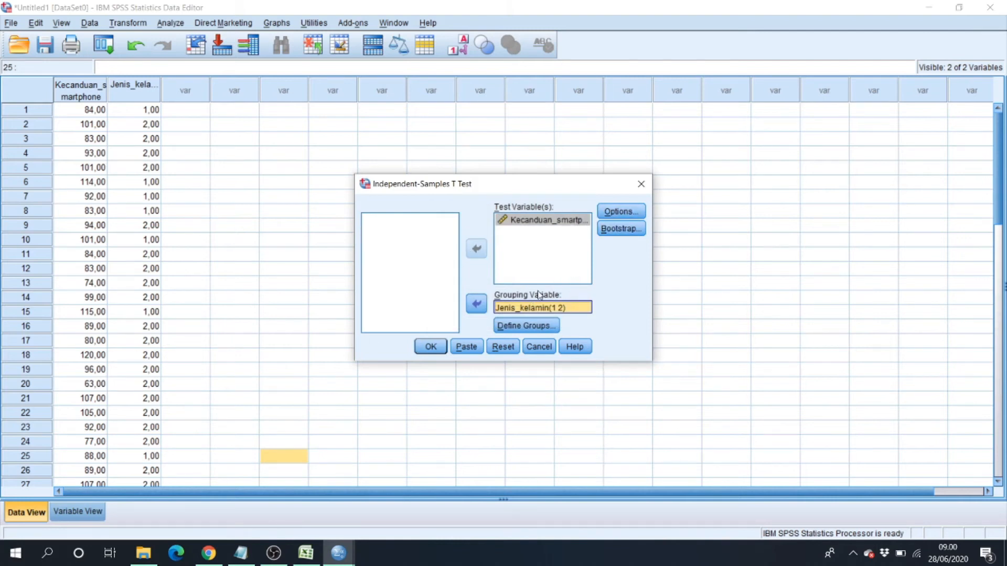
click(437, 348)
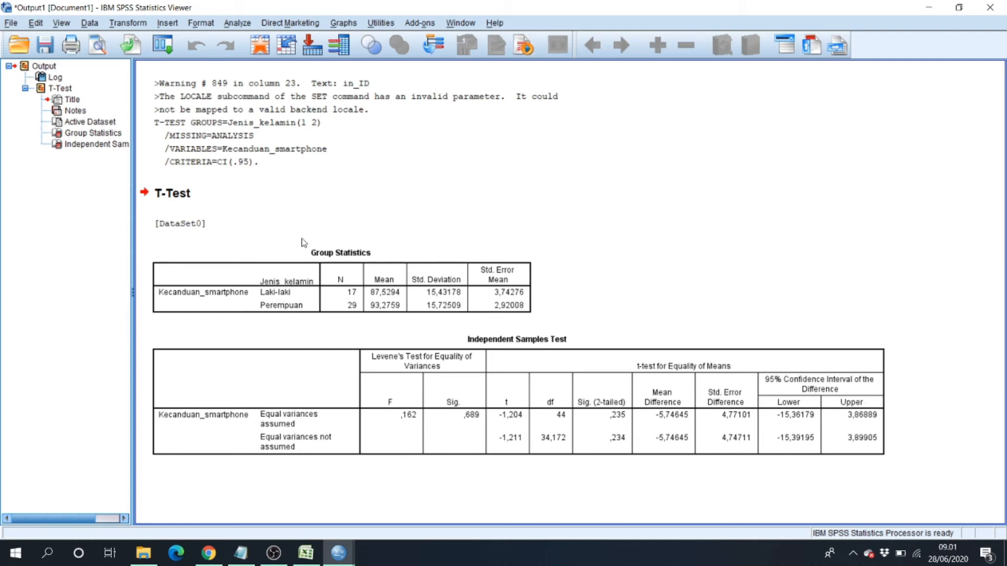
Examine Levene's test significance in the Independent Samples Test table against the decision rule in the Notepad notes.
click(627, 339)
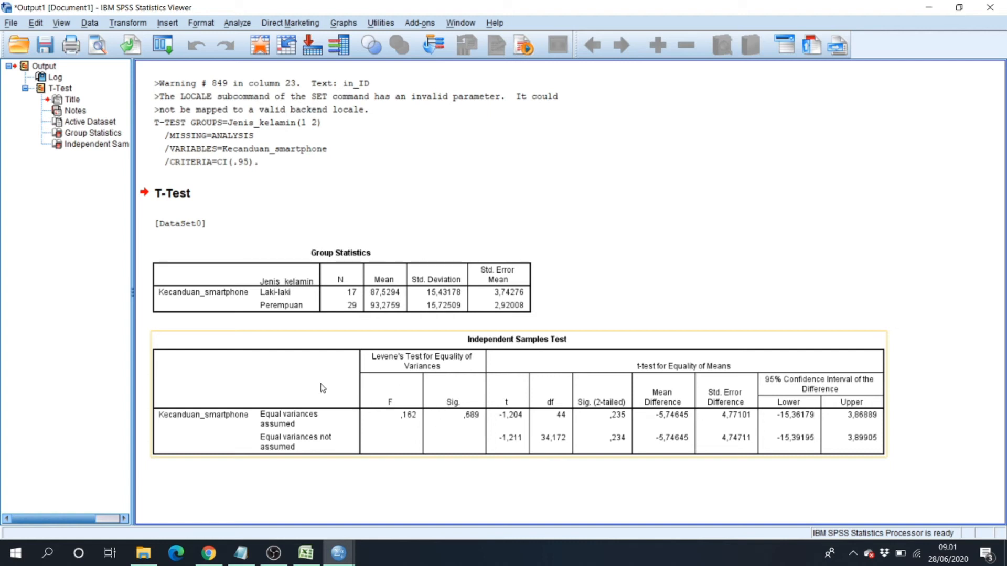
click(308, 465)
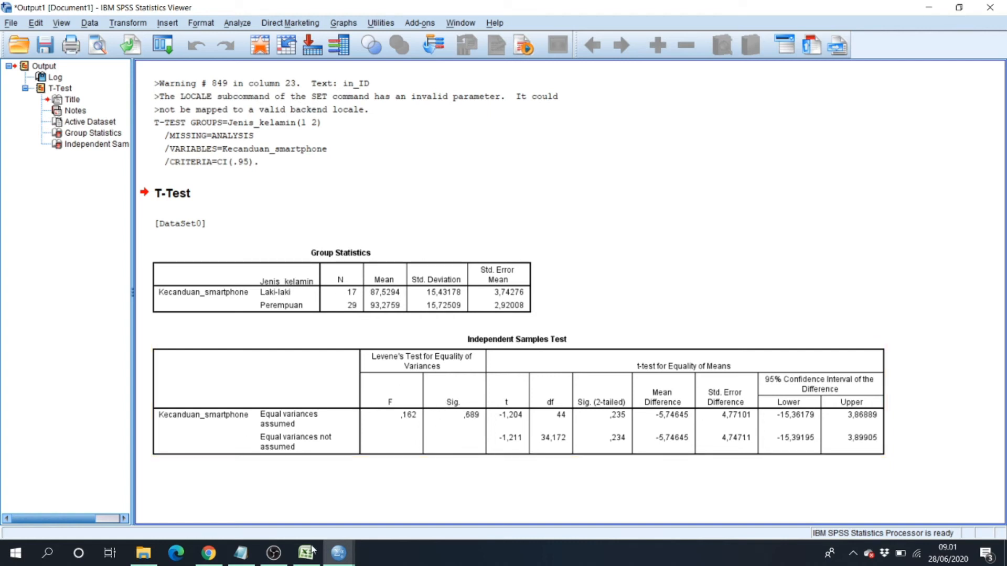
click(240, 552)
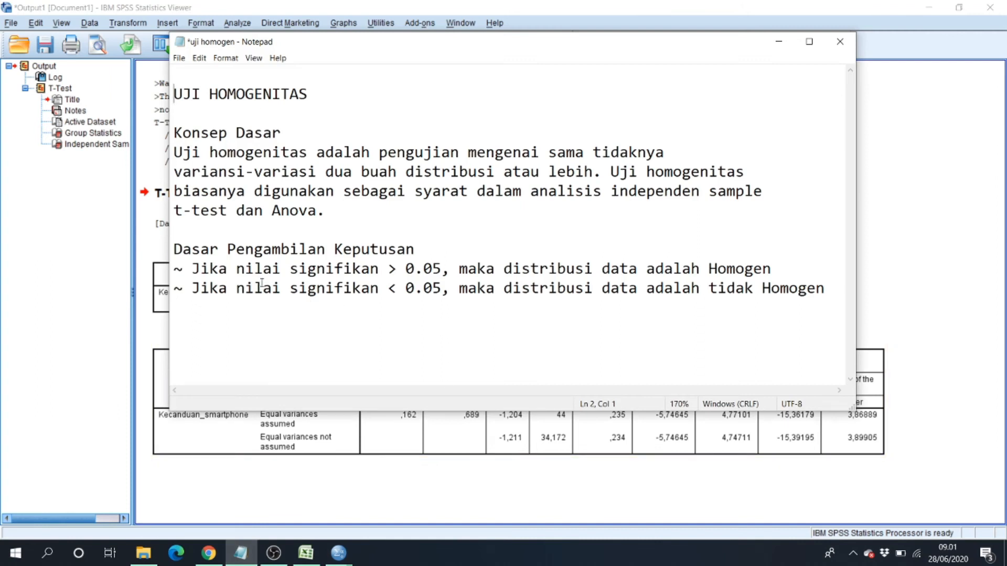
click(398, 452)
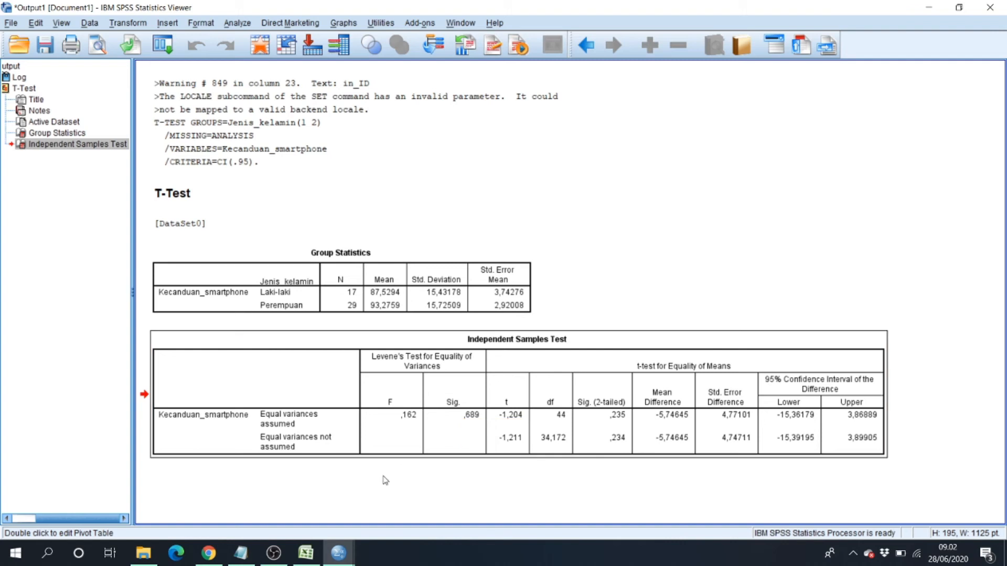
Switch to the SPSS Data Editor and set up a One-Way ANOVA with Kecanduan_smartphone as dependent variable and Jenis_kelamin as factor.
click(338, 553)
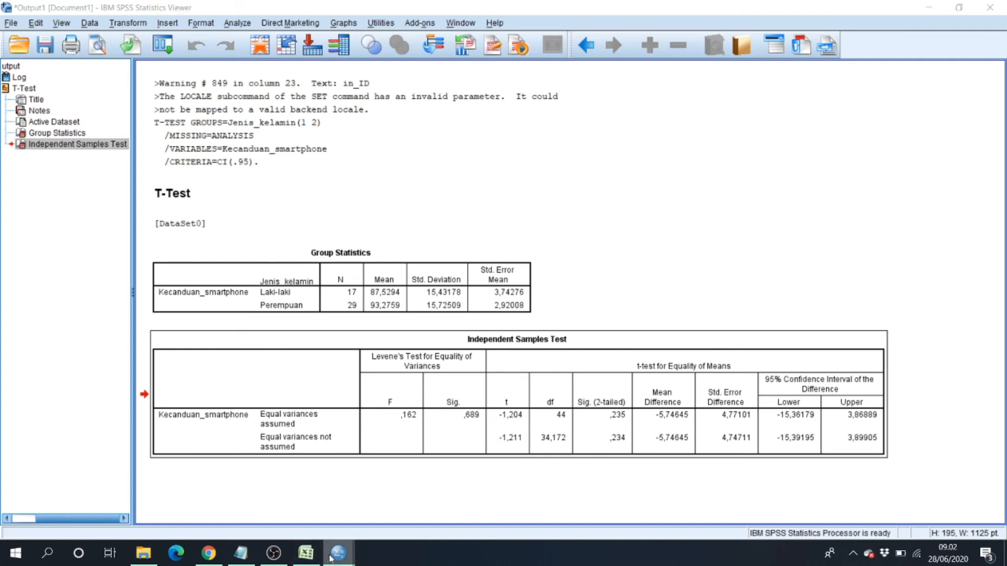
click(256, 503)
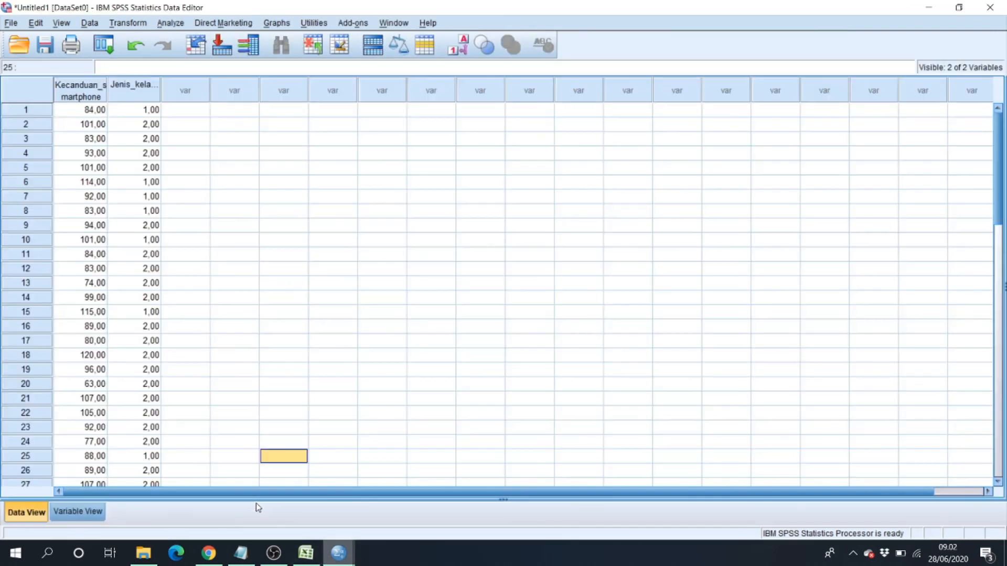
click(171, 23)
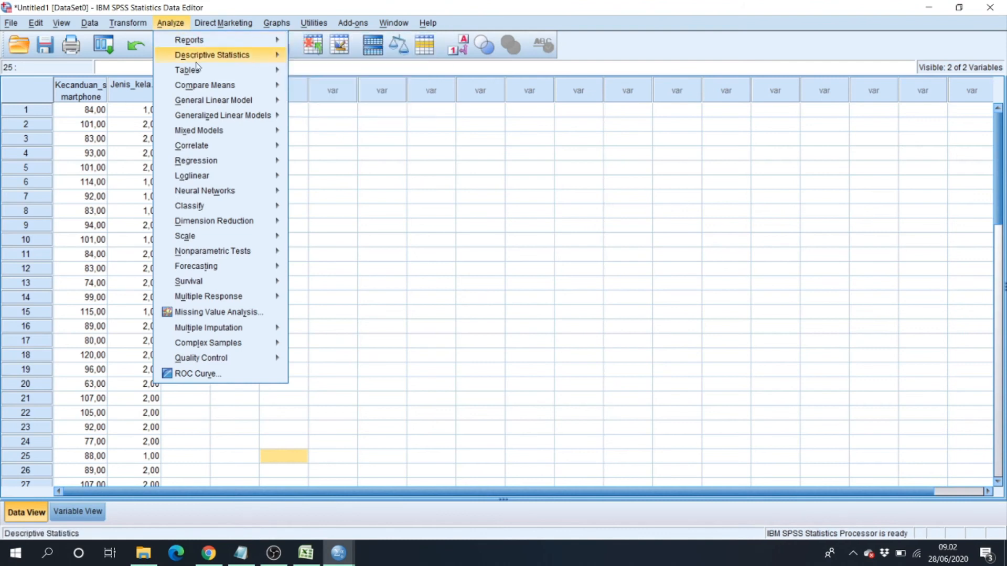
mouse_move(231, 83)
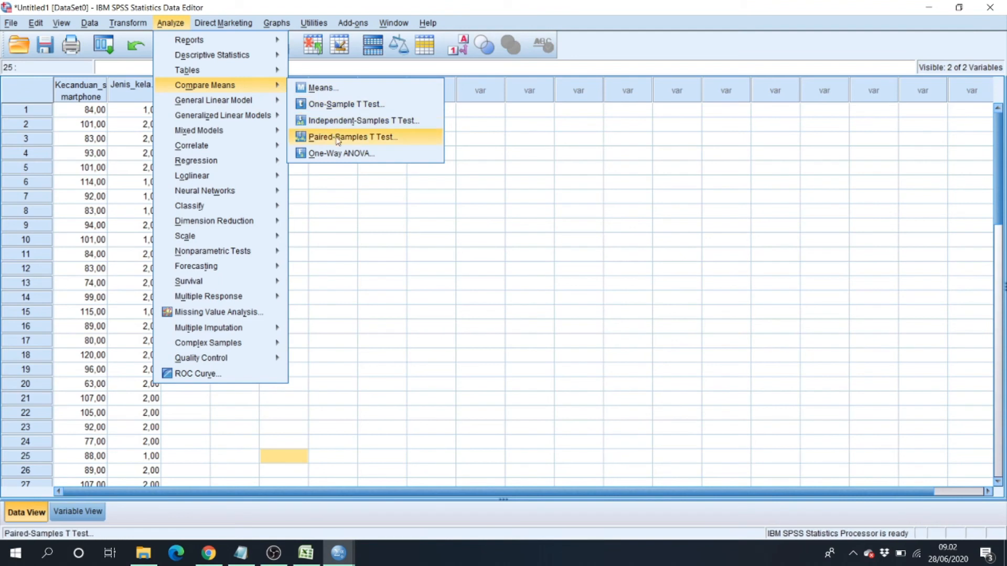
click(374, 159)
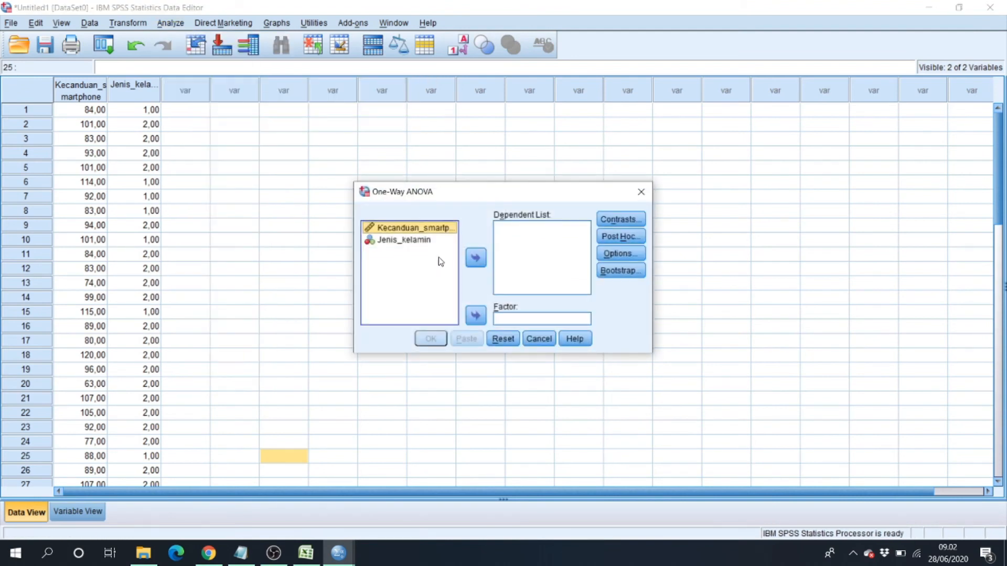
click(476, 257)
click(423, 233)
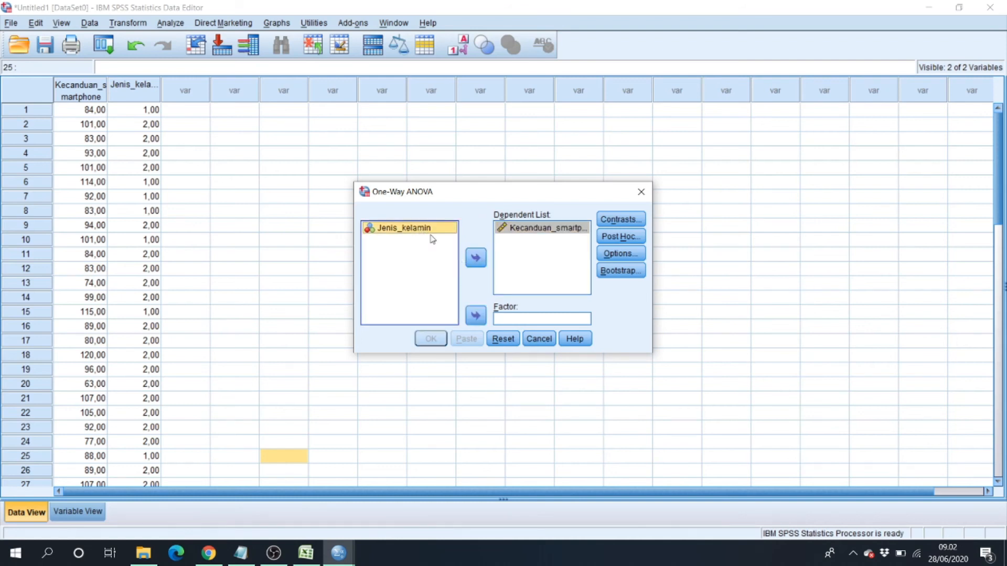
click(476, 316)
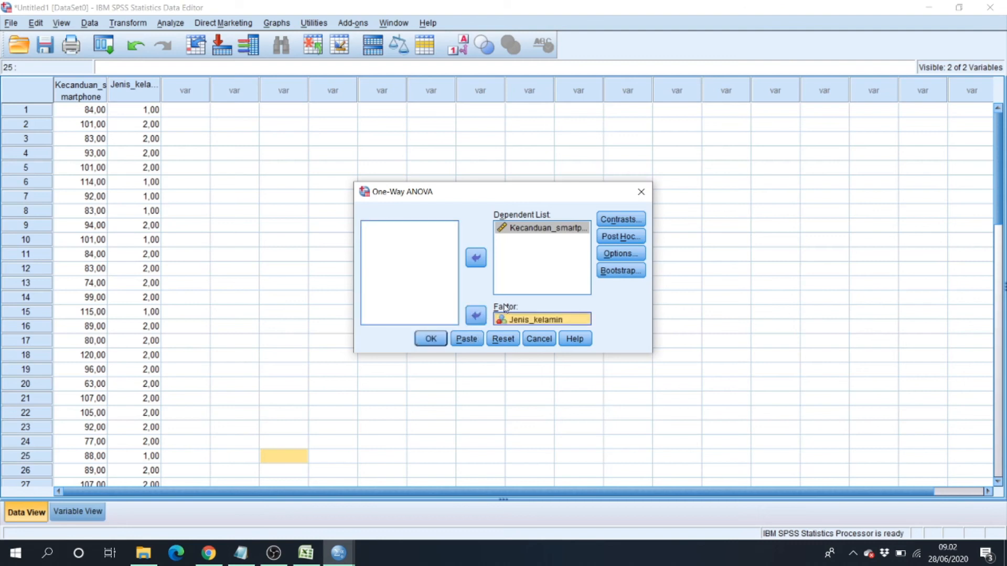
Include the homogeneity of variance test in the One-Way ANOVA options and run the analysis.
click(613, 255)
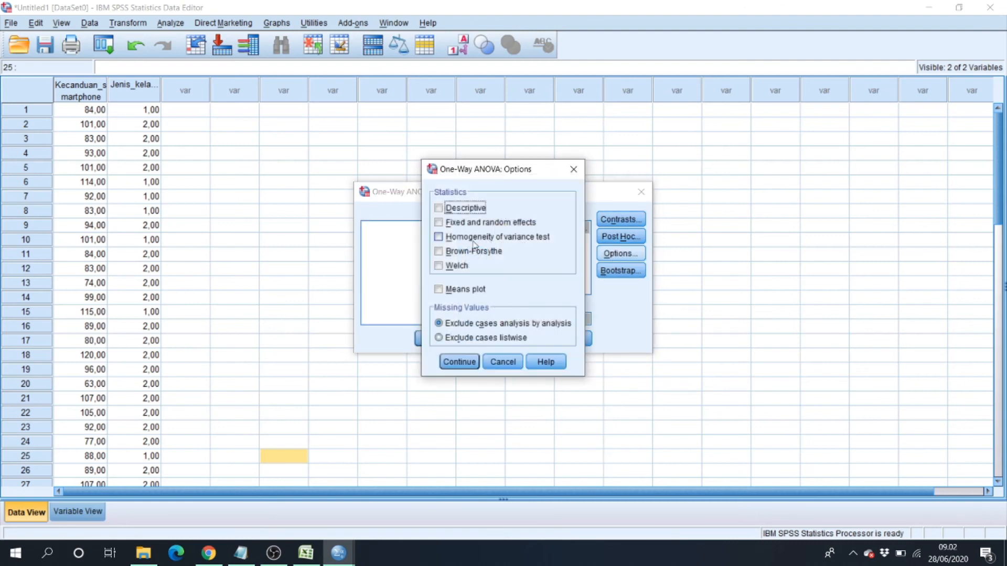
click(447, 242)
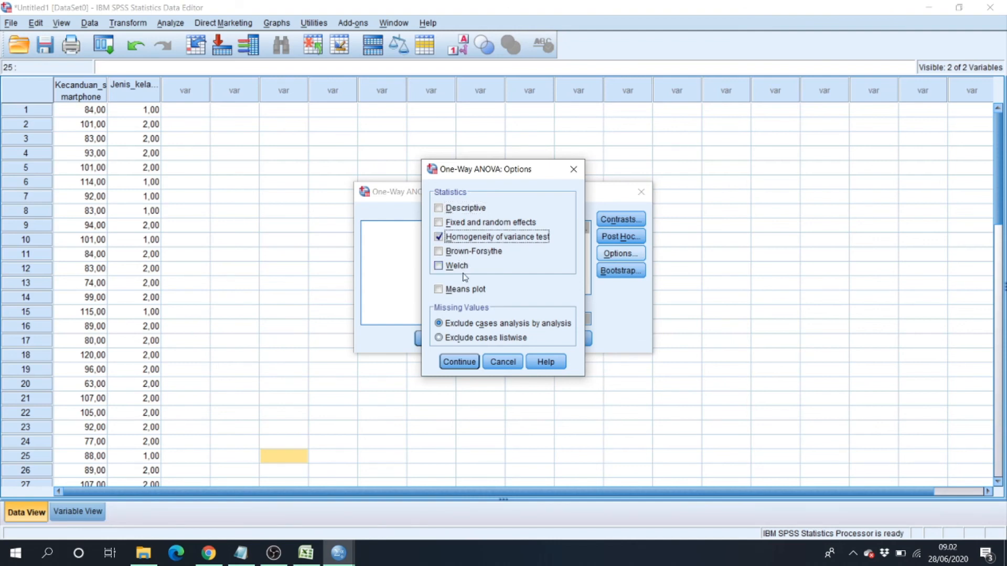
click(459, 362)
click(430, 338)
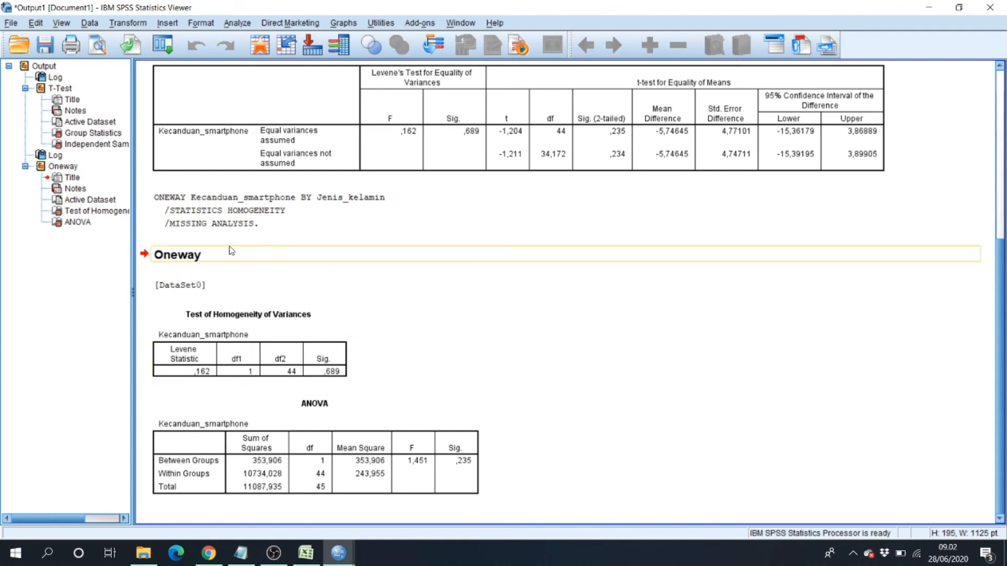
Compare Levene's significance in the Independent Samples Test table with the one in the Test of Homogeneity of Variances table.
scroll(426, 301, up, 3)
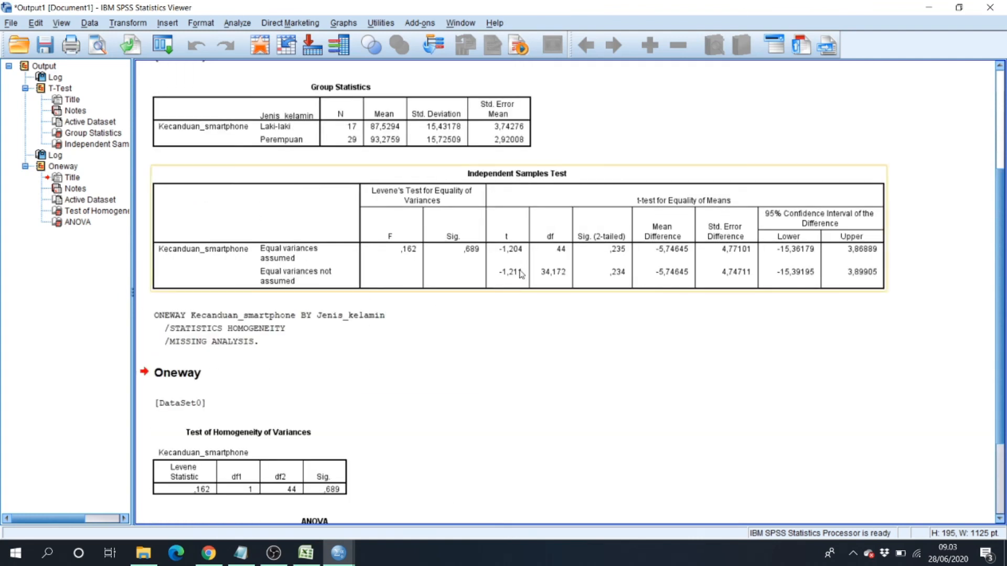
click(470, 242)
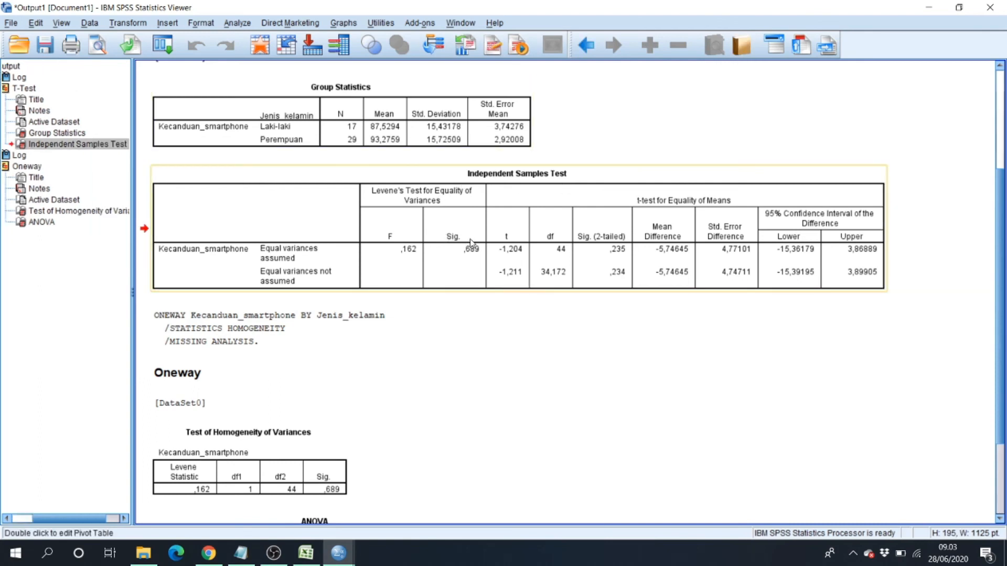
scroll(457, 243, down, 3)
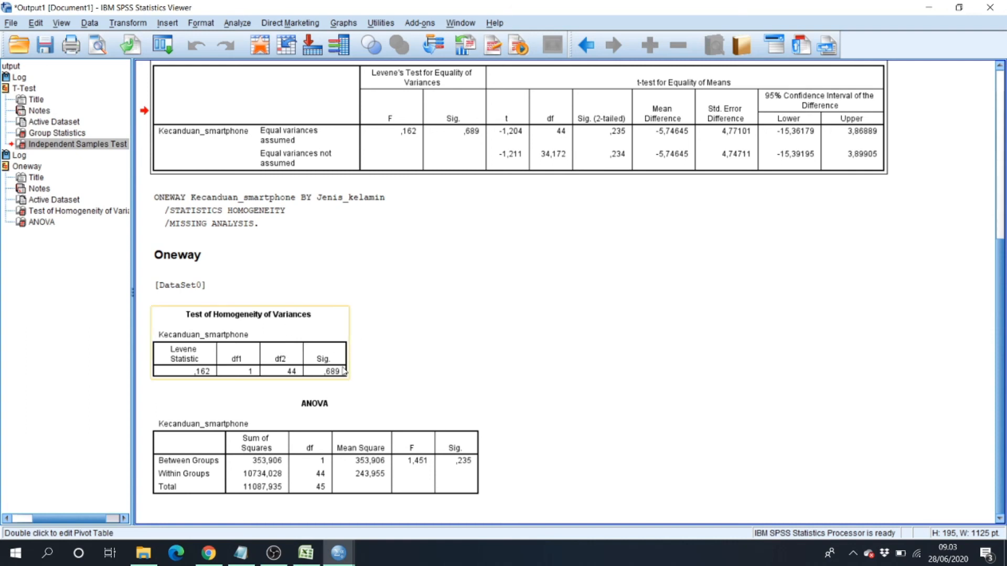
scroll(336, 383, up, 3)
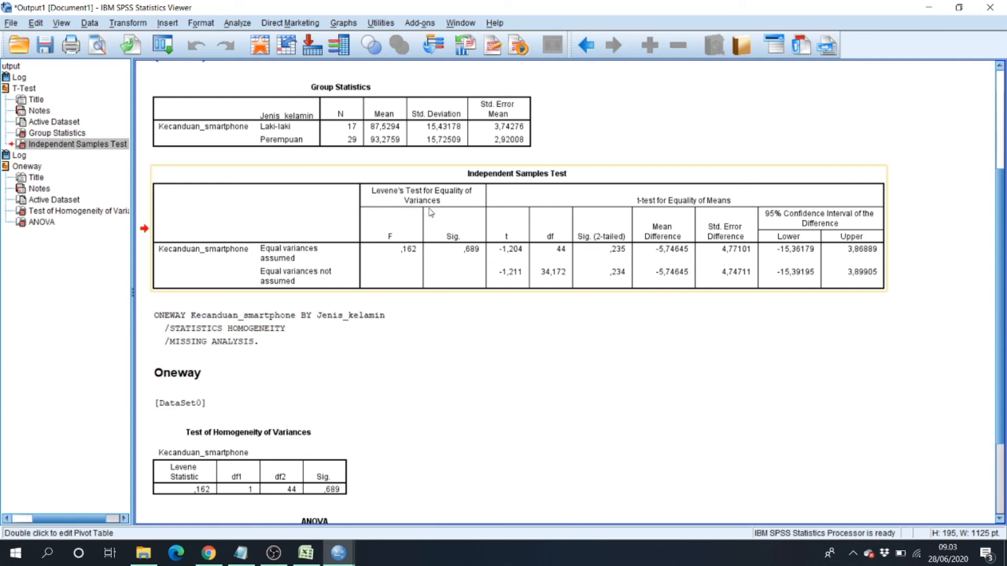
click(236, 329)
click(193, 454)
click(473, 257)
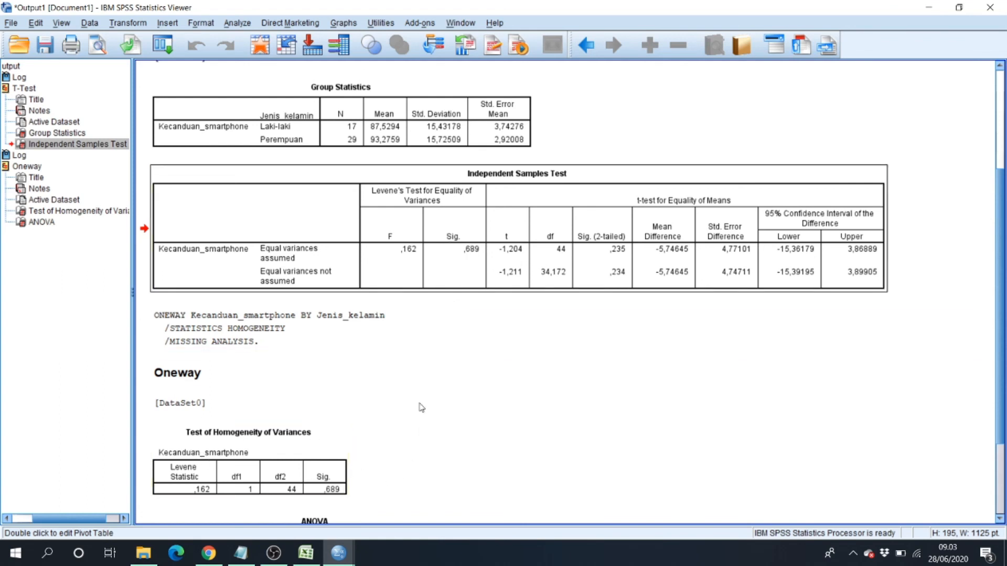
scroll(371, 504, down, 3)
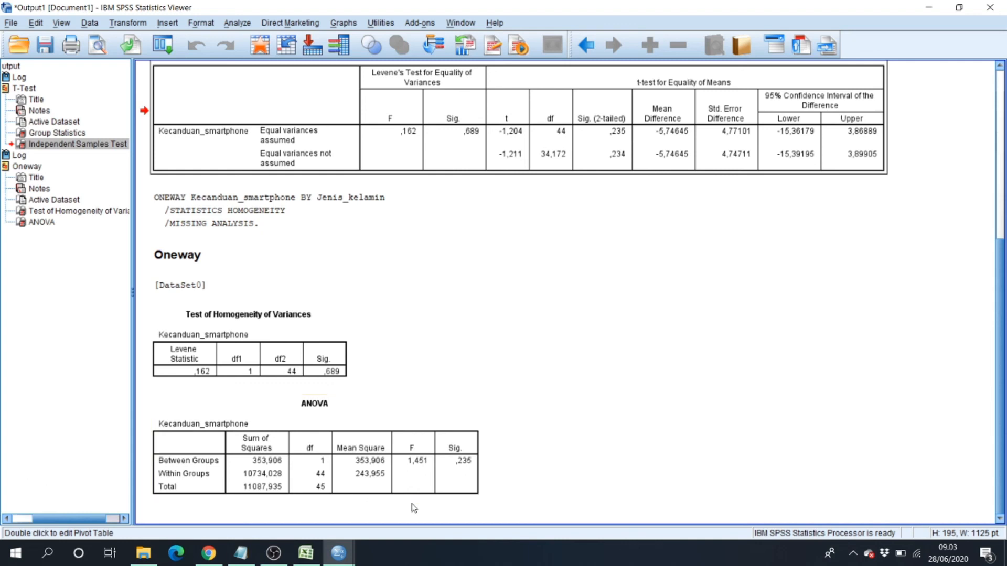